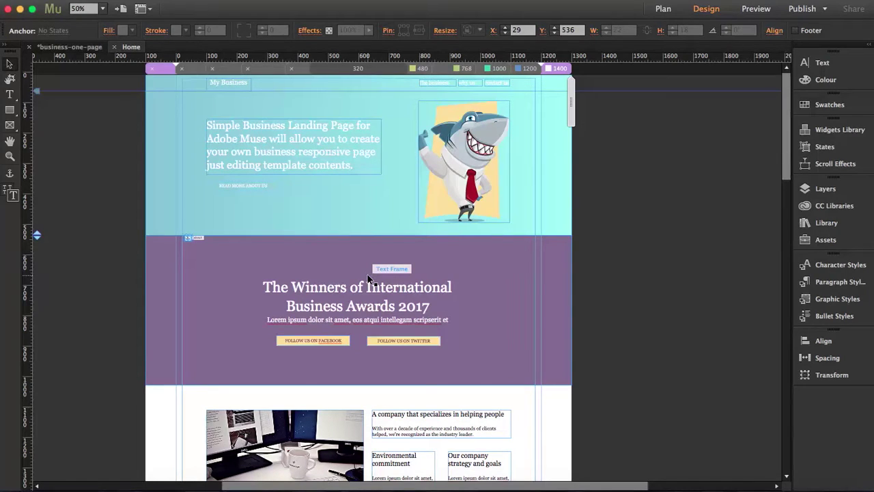
Move the anchors of the purple awards section and the Award-Winning Business section outside the page's left edge, to X about -180
drag(189, 237, 125, 238)
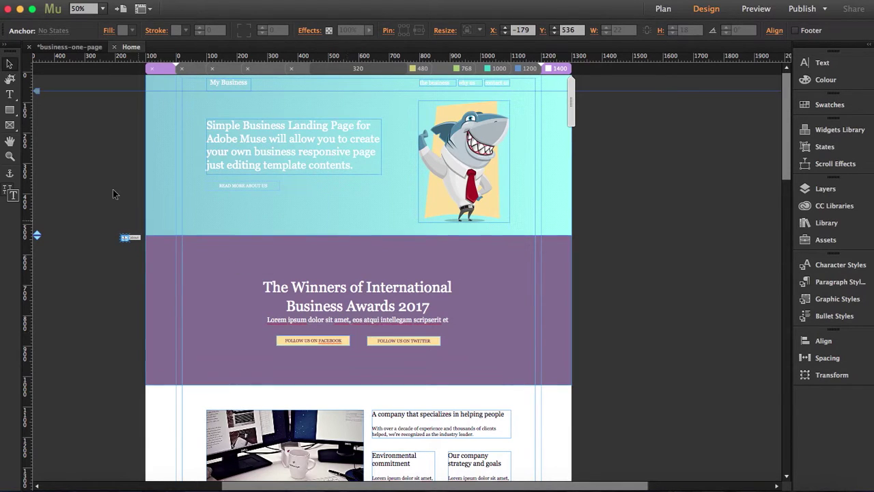
scroll(107, 274, down, 3)
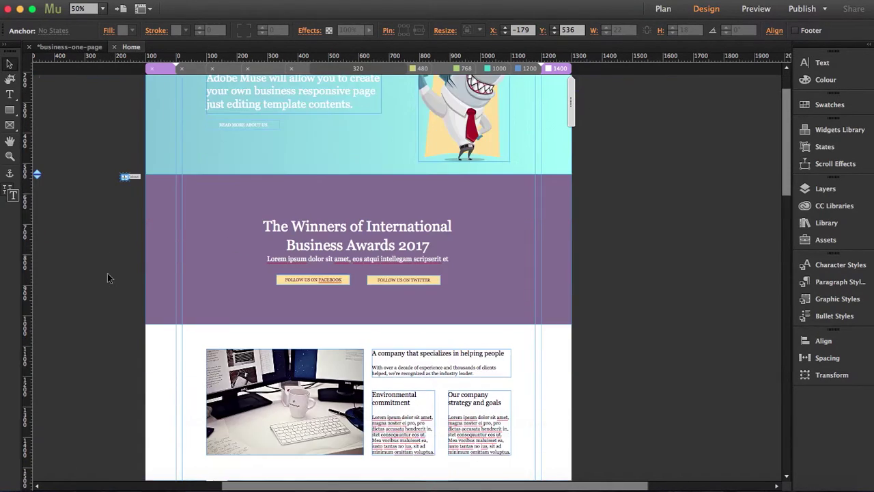
scroll(107, 277, down, 15)
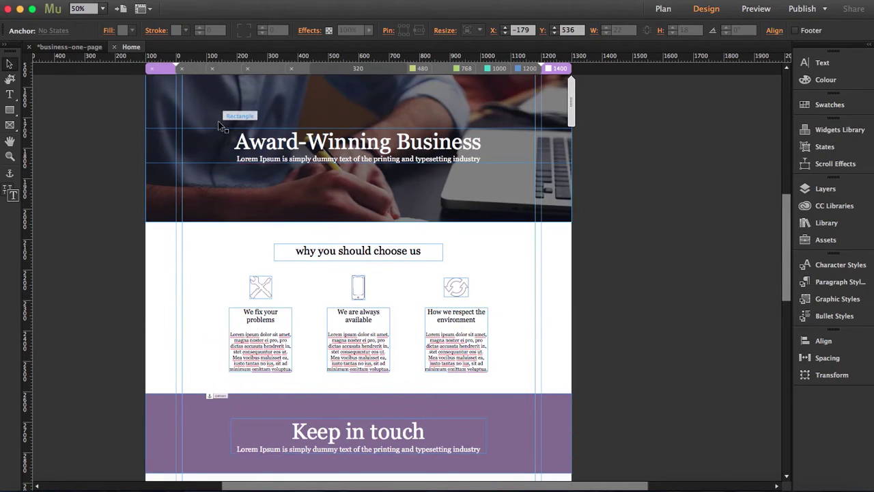
scroll(218, 121, up, 3)
click(209, 131)
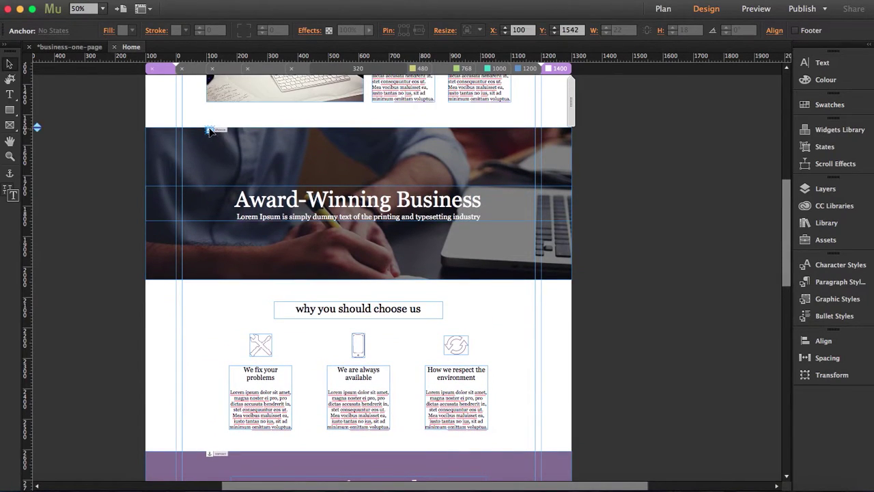
drag(209, 131, 123, 131)
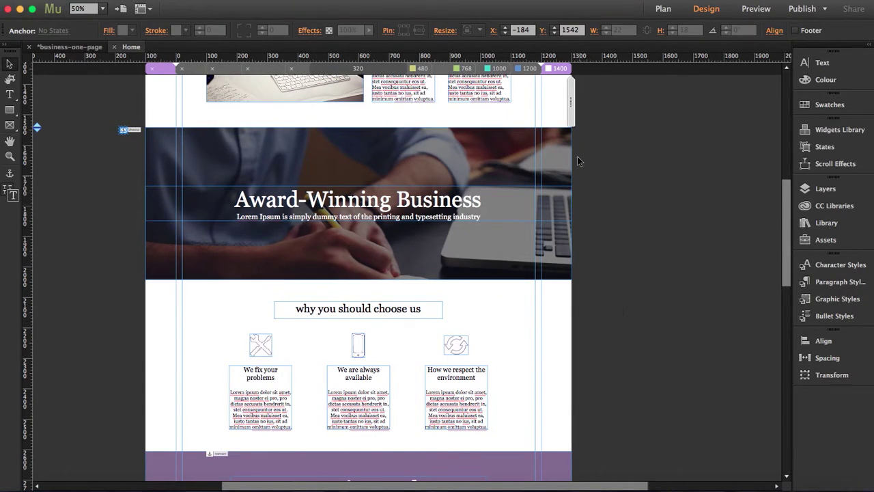
Move the Keep in touch section's anchor horizontally outside the page's left edge
scroll(121, 374, down, 1)
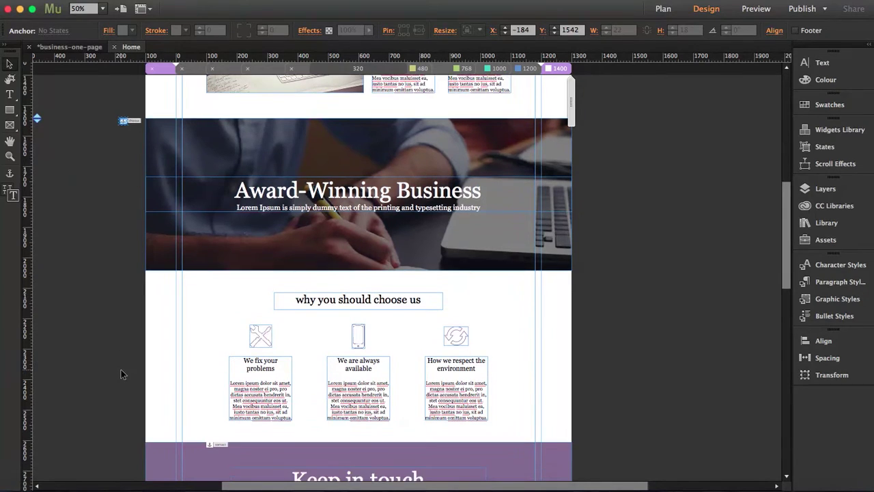
scroll(121, 373, down, 5)
click(215, 361)
drag(222, 360, 146, 363)
drag(145, 364, 141, 363)
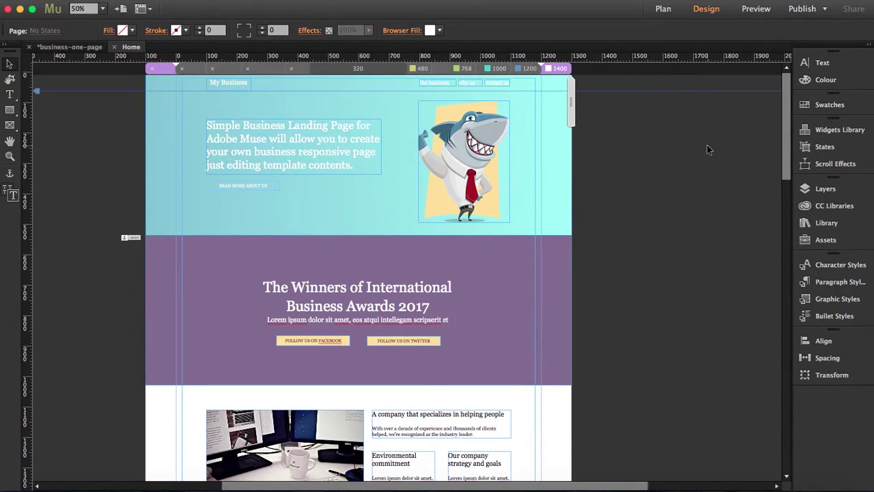
Hide the shark image in the 1400 breakpoint and compare the page in the smaller breakpoints down to 480
click(463, 165)
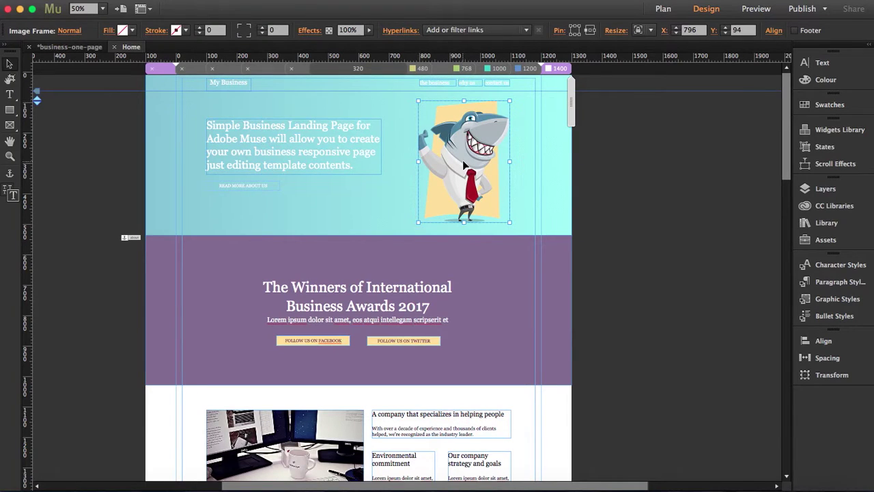
right_click(459, 150)
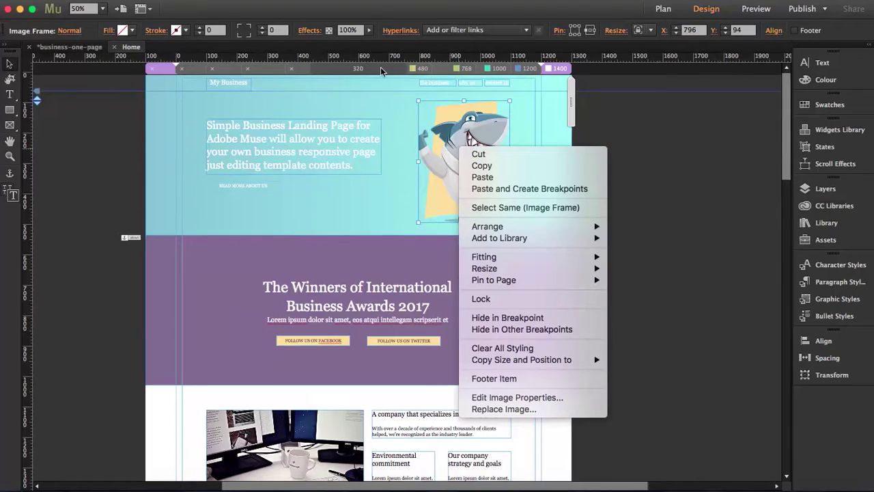
click(530, 318)
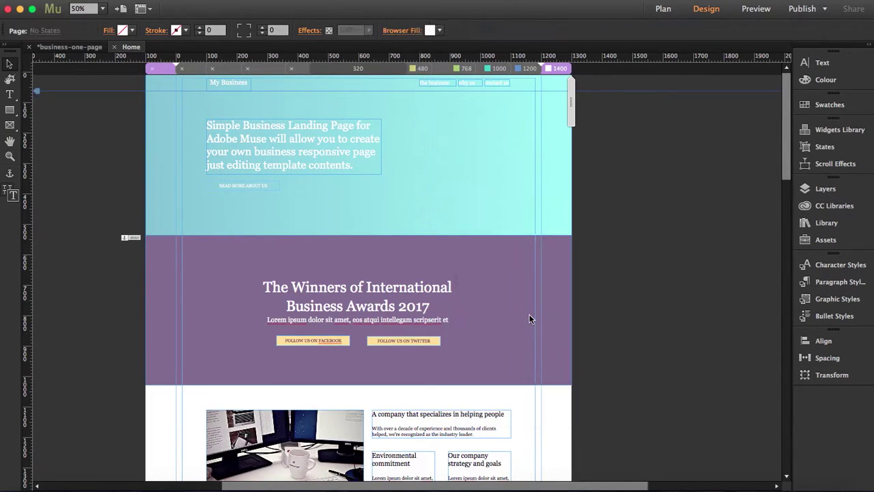
click(532, 69)
click(499, 69)
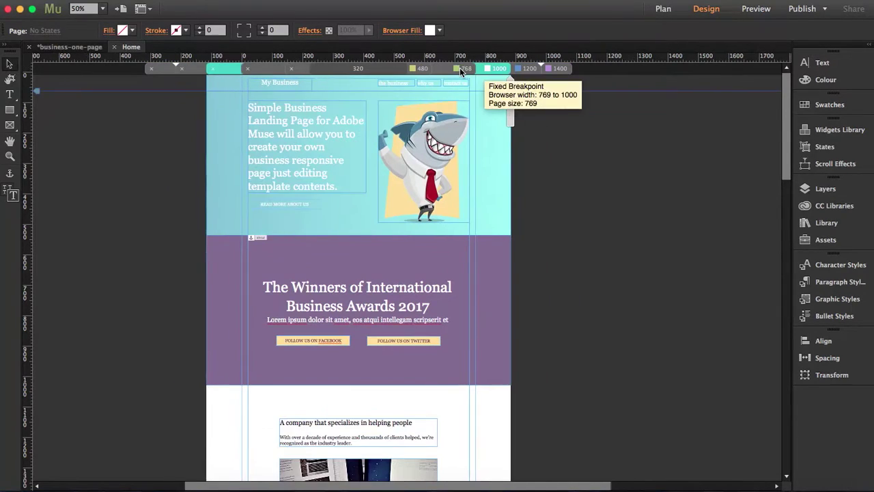
click(460, 68)
click(424, 68)
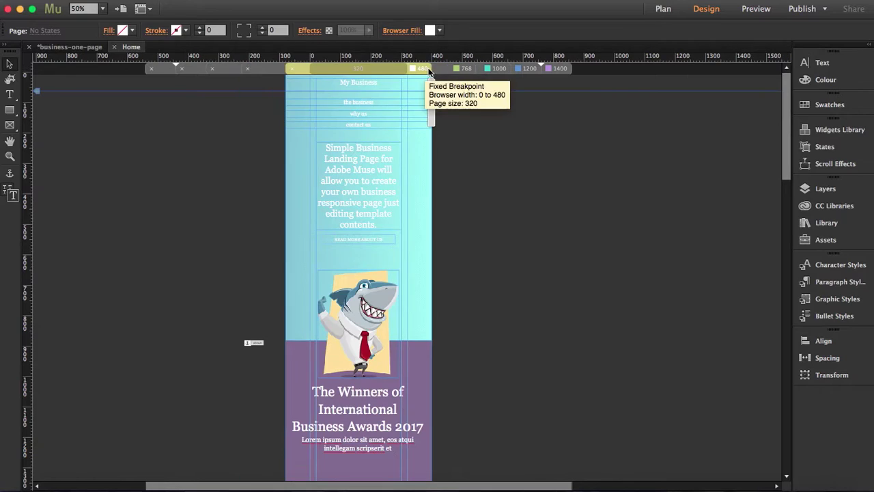
click(558, 69)
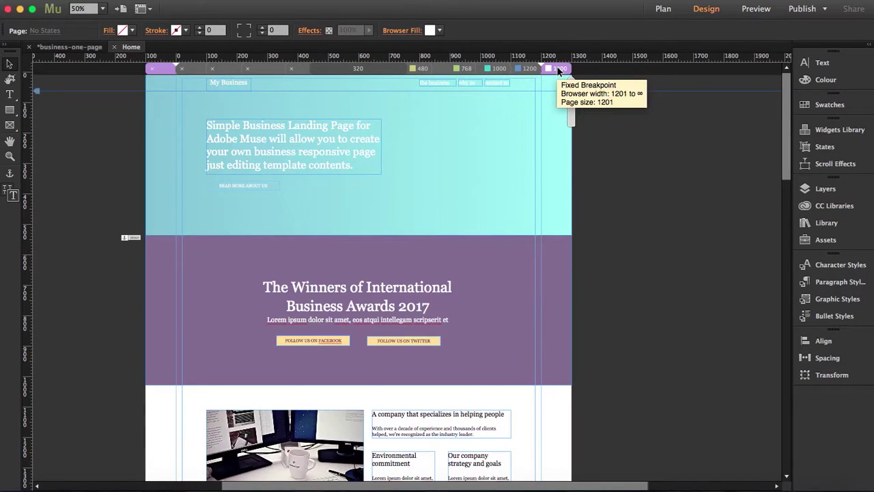
Hide the shark image in all breakpoints other than 1400 and check the page in each breakpoint
right_click(506, 171)
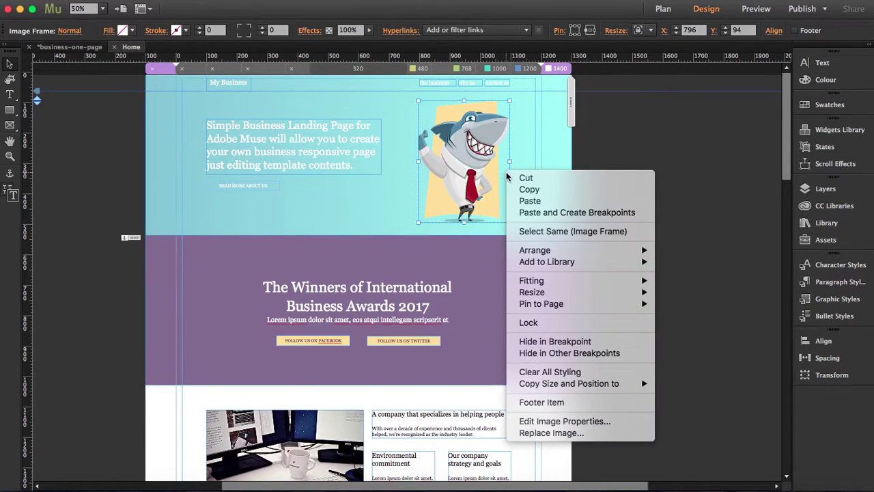
click(577, 355)
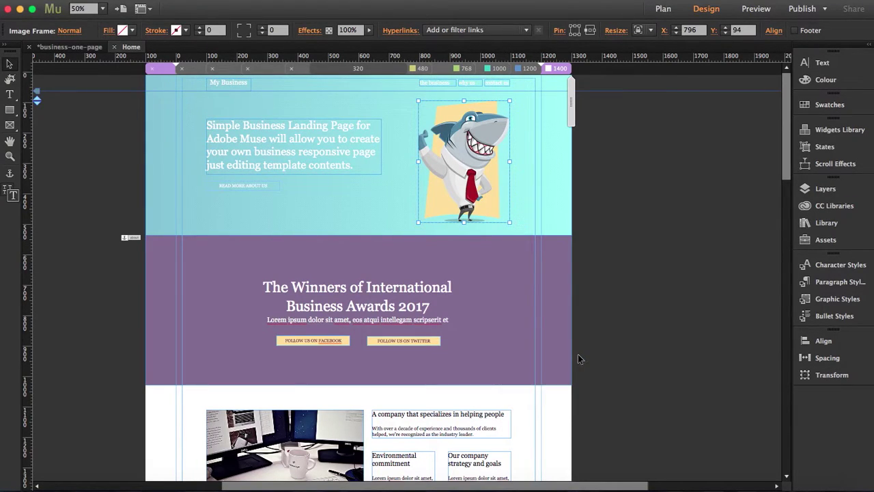
click(532, 70)
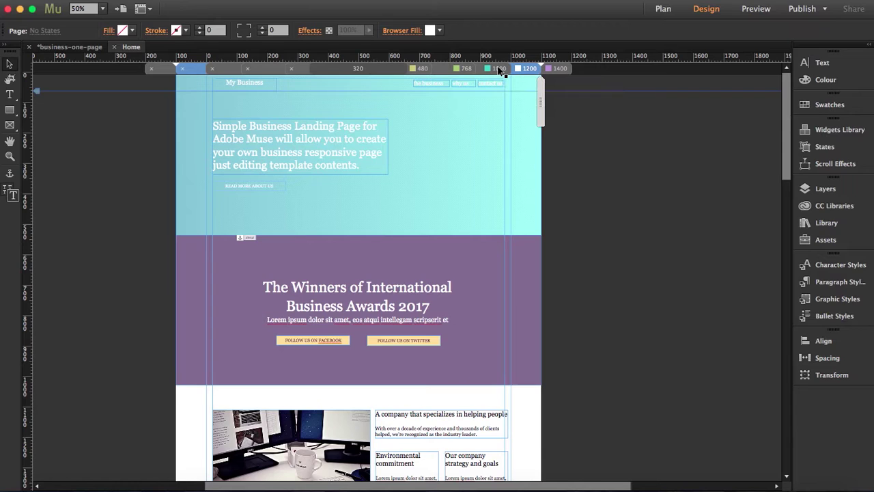
click(498, 69)
click(438, 68)
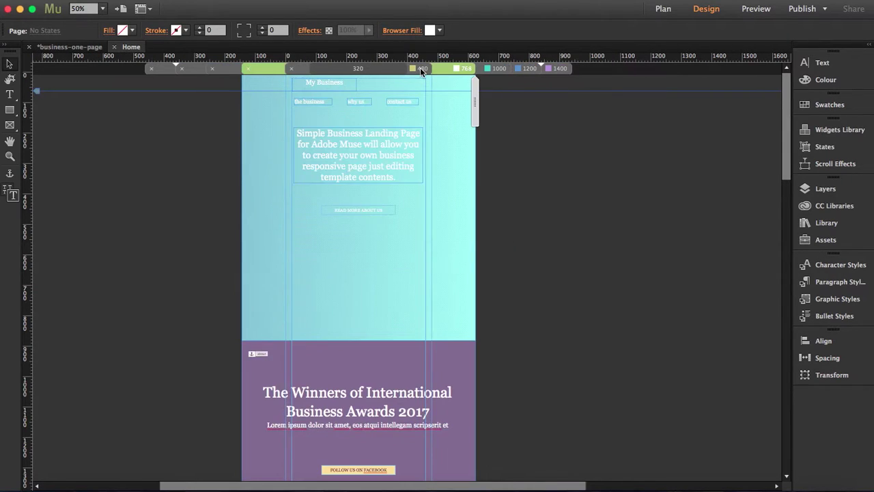
click(420, 68)
click(561, 68)
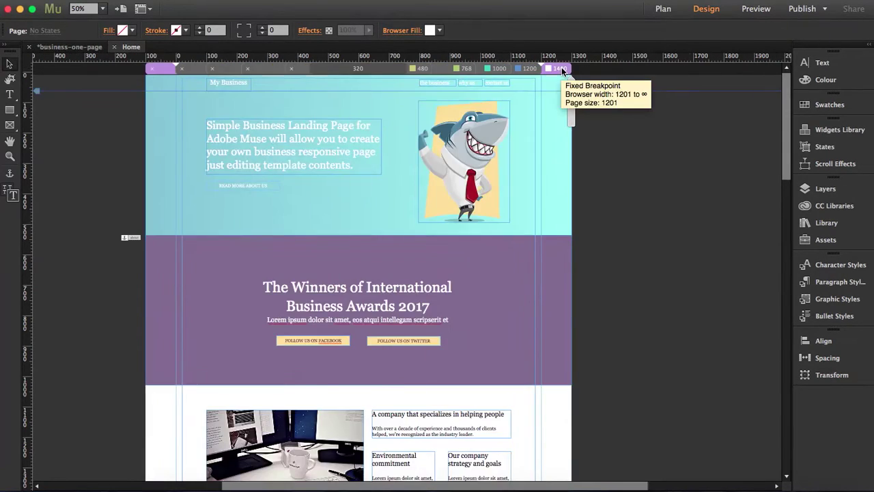
scroll(689, 200, up, 2)
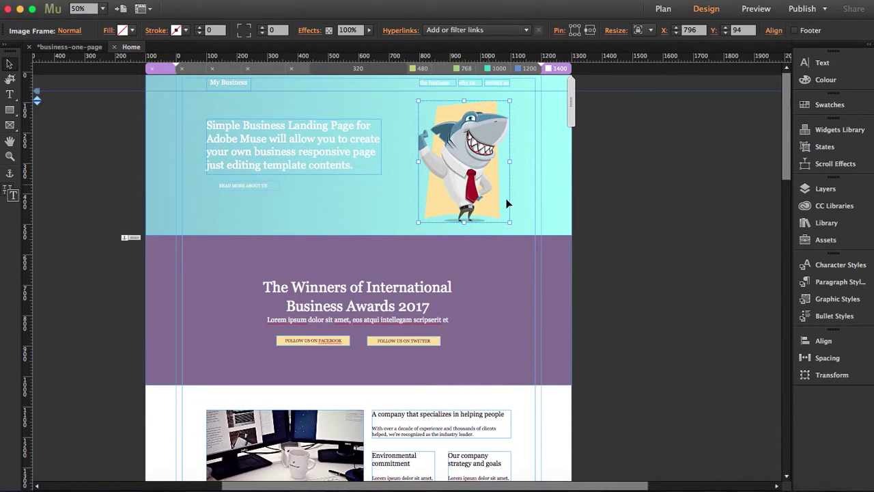
click(316, 131)
scroll(674, 191, down, 1)
scroll(674, 191, down, 20)
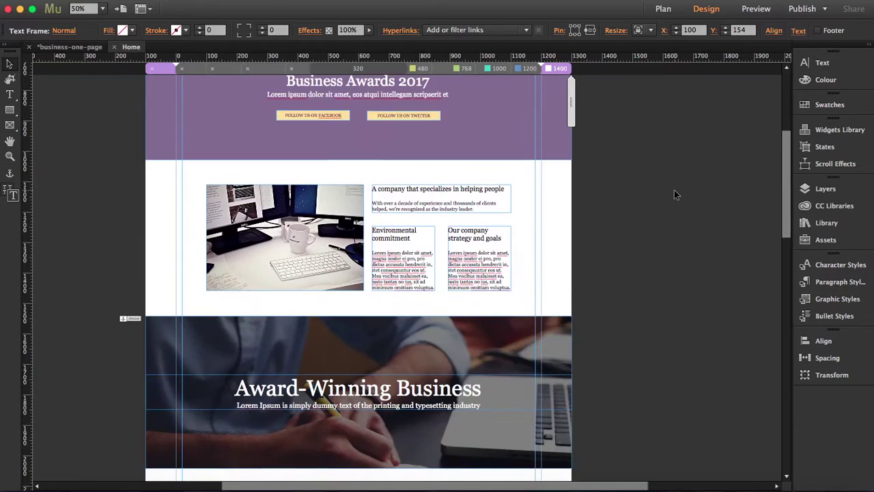
scroll(674, 194, up, 20)
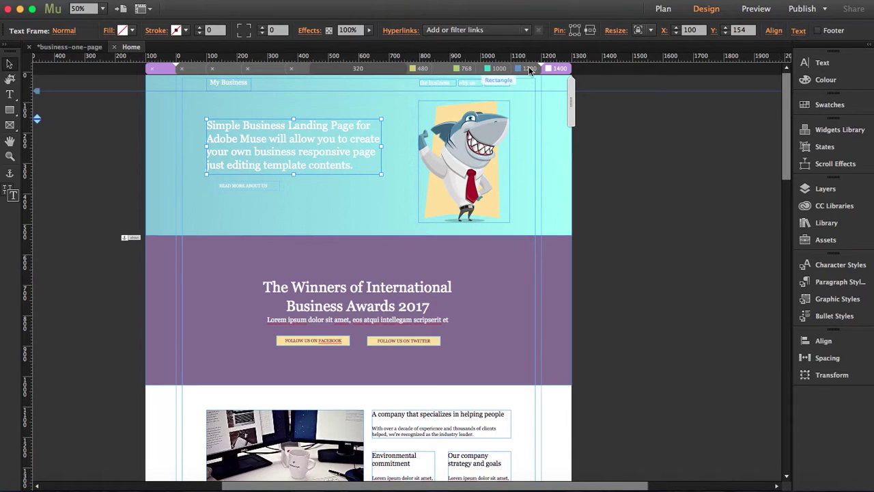
Apply Hide in Other Breakpoints to the shark image again from the 1400 breakpoint and switch to the 1200 breakpoint
right_click(456, 130)
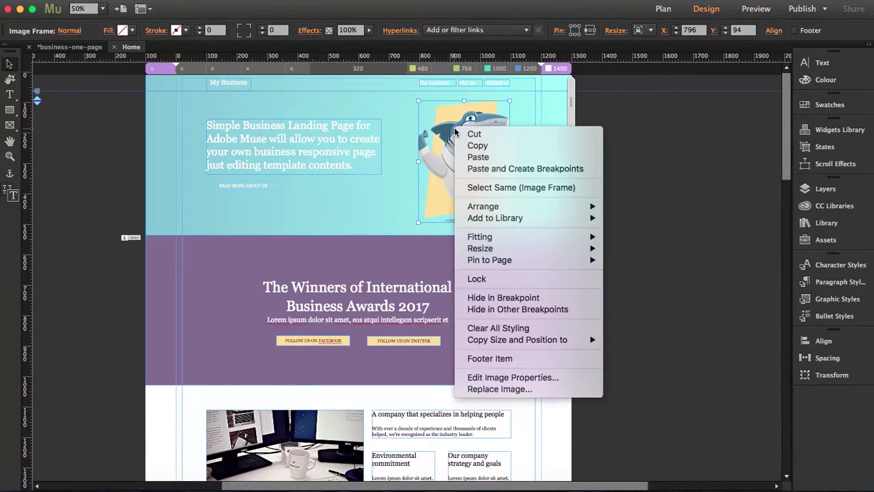
click(518, 311)
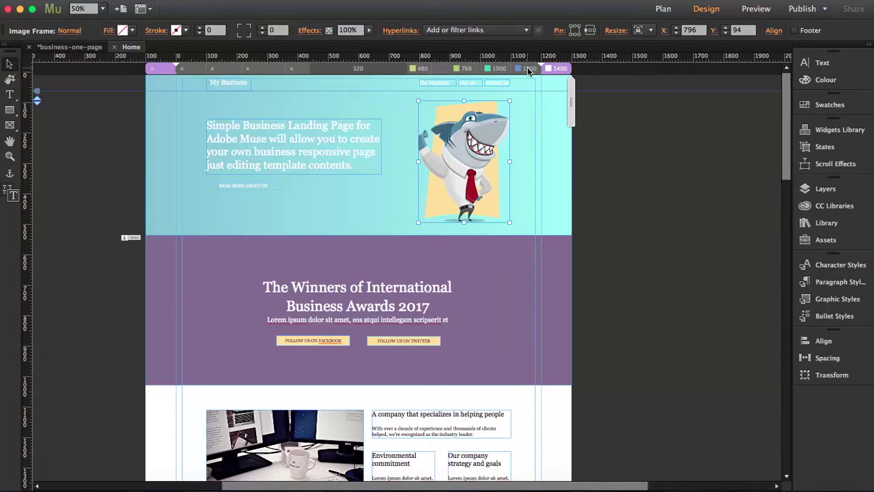
click(529, 69)
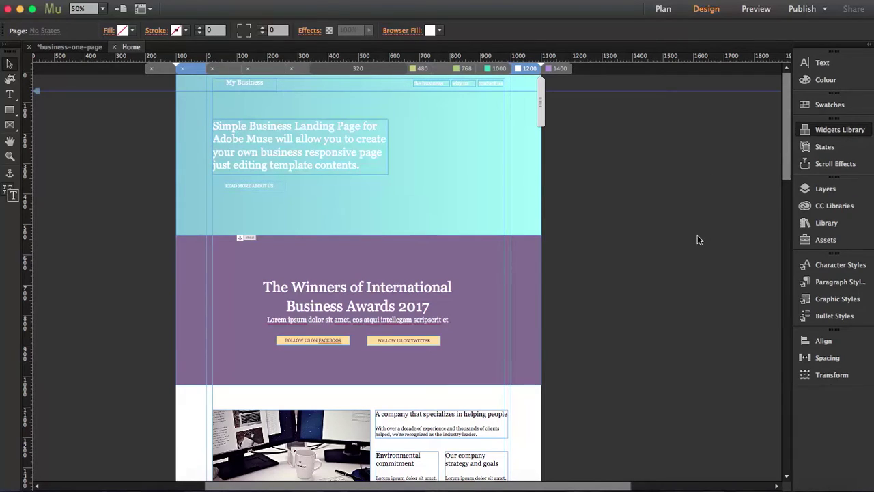
Add a Facebook Like widget beside the headline in the 1200 breakpoint, at about X 649, Y 246, with its default options
click(721, 285)
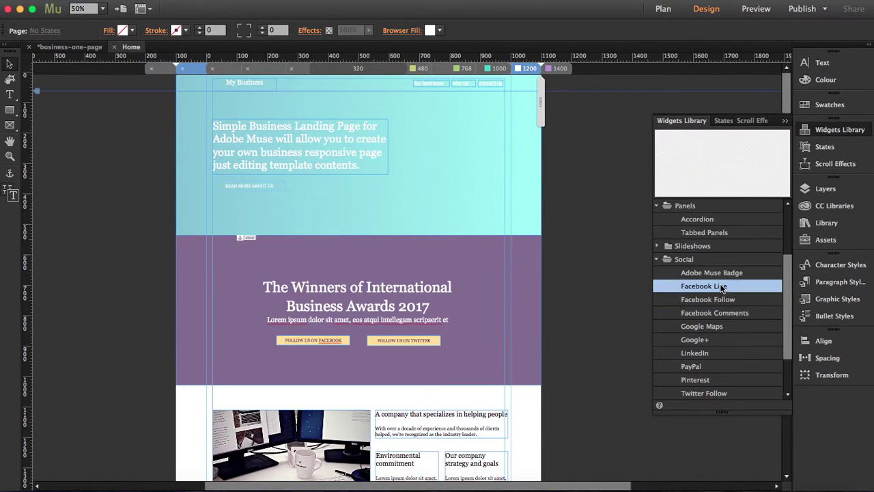
drag(703, 286, 404, 145)
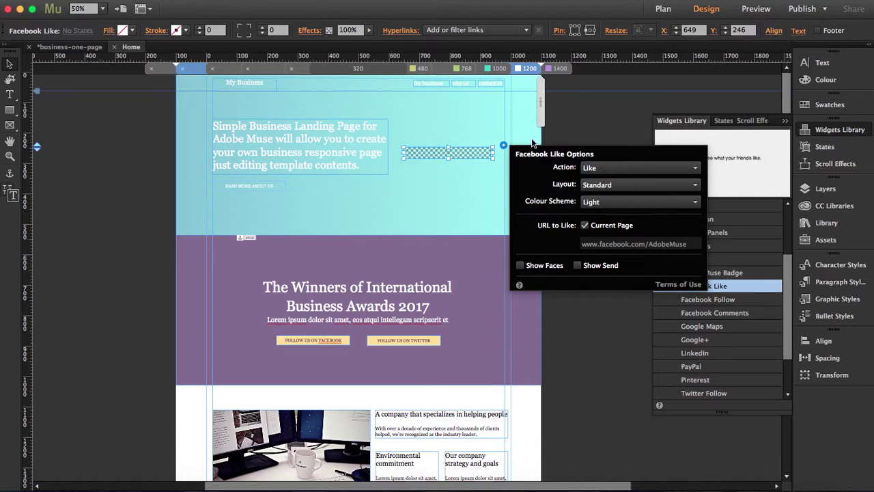
click(604, 120)
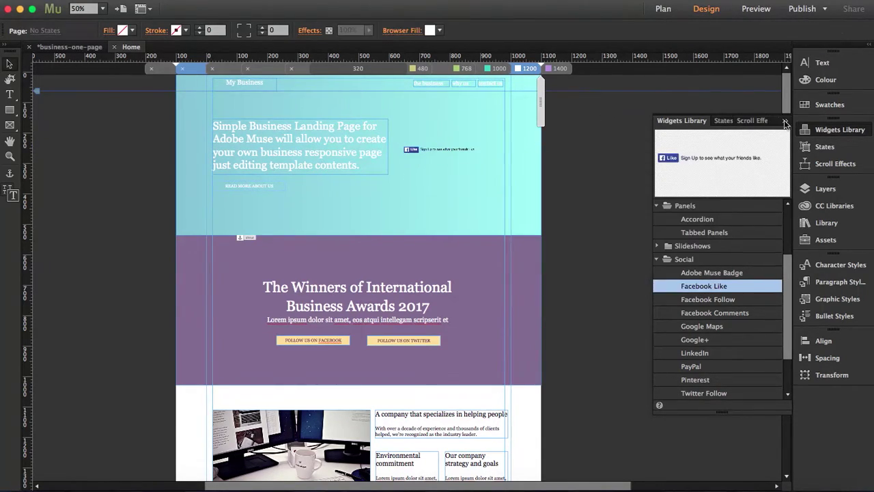
click(785, 121)
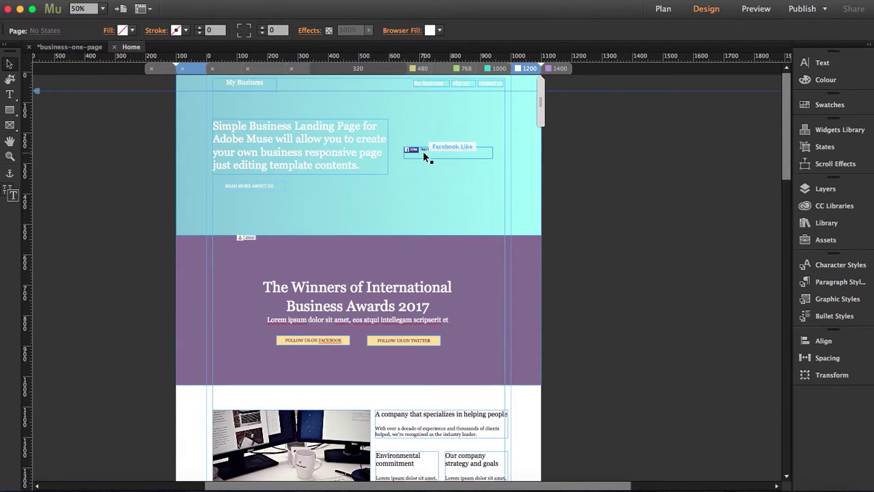
Select the Facebook Like widget and compare its placement in the 1400, 1200, 1000 and 768 breakpoints, returning to 1200
click(423, 151)
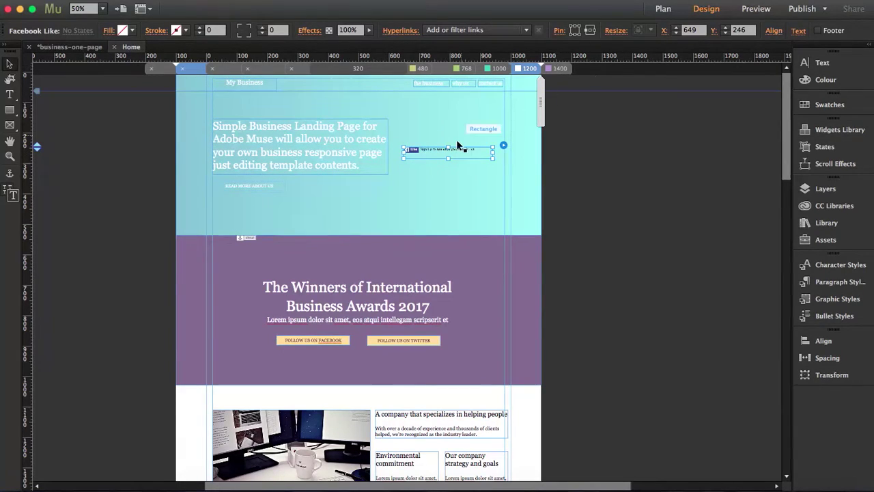
click(559, 69)
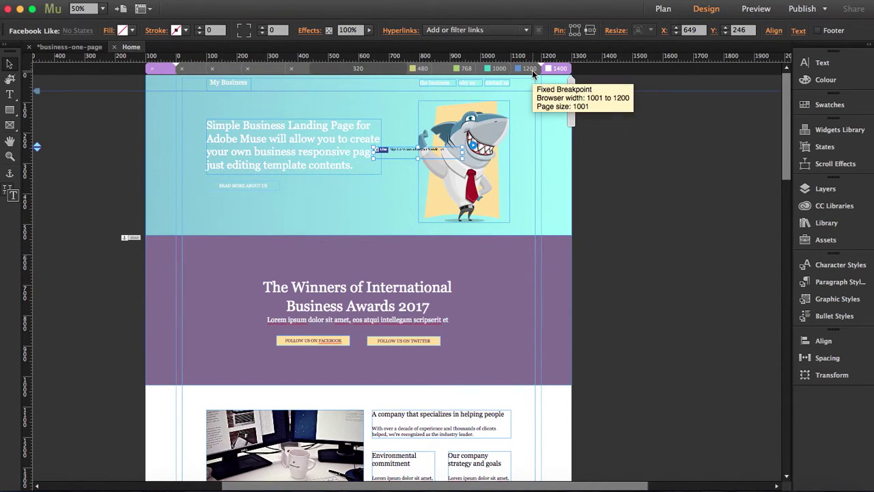
click(532, 69)
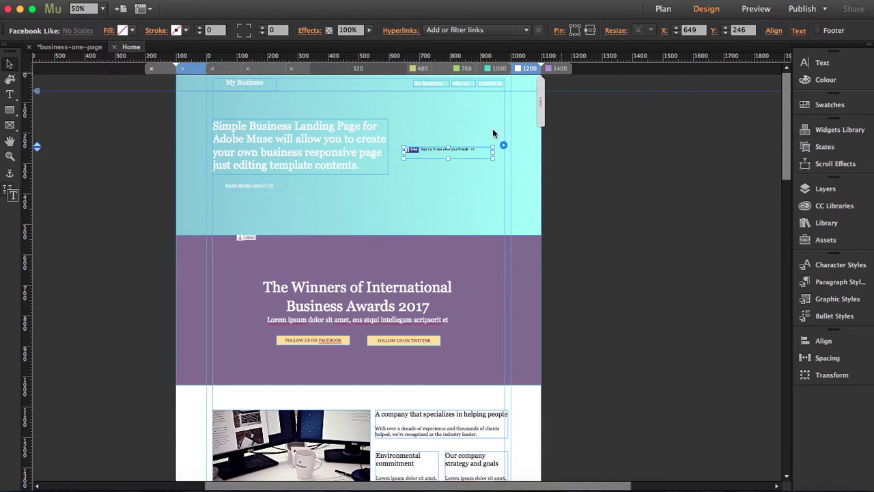
click(558, 68)
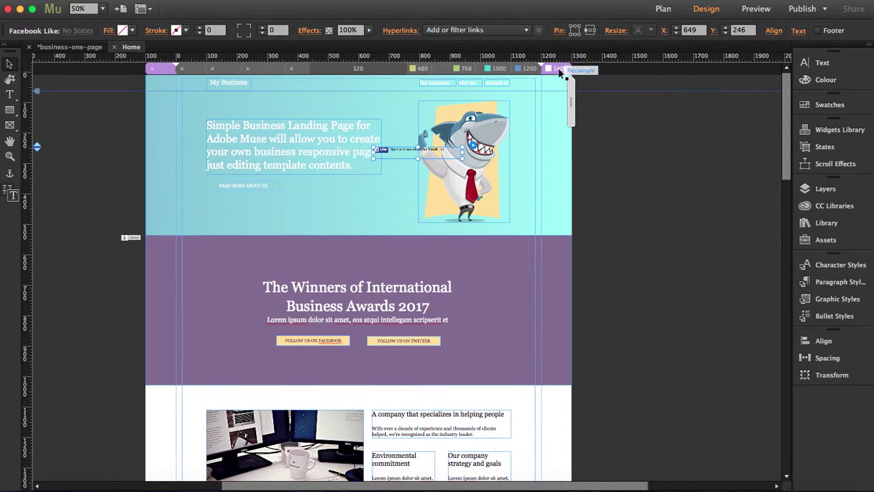
click(527, 69)
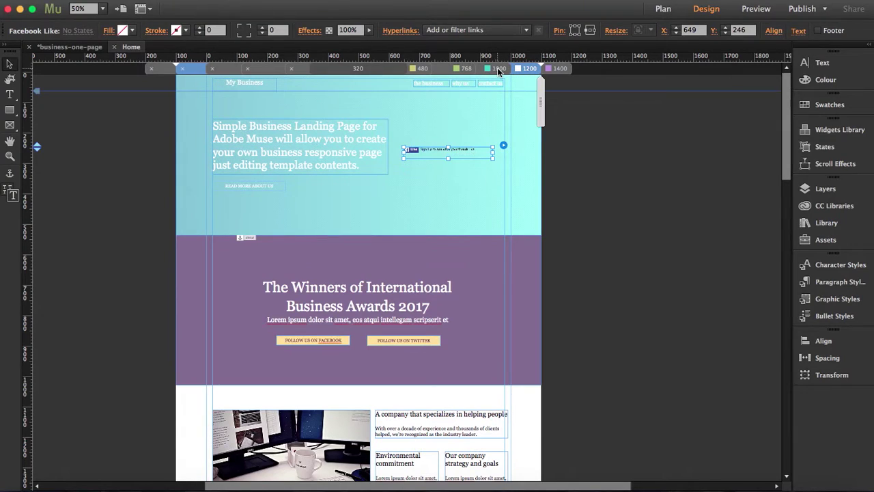
click(499, 69)
click(454, 70)
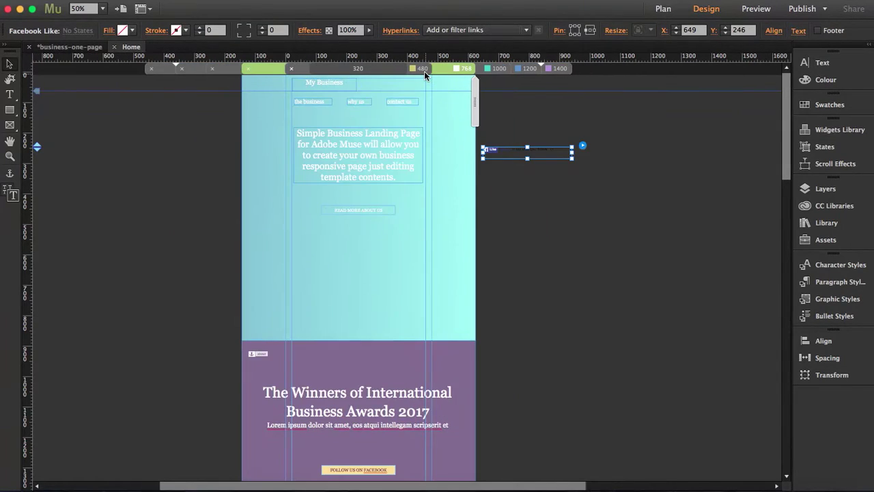
click(536, 70)
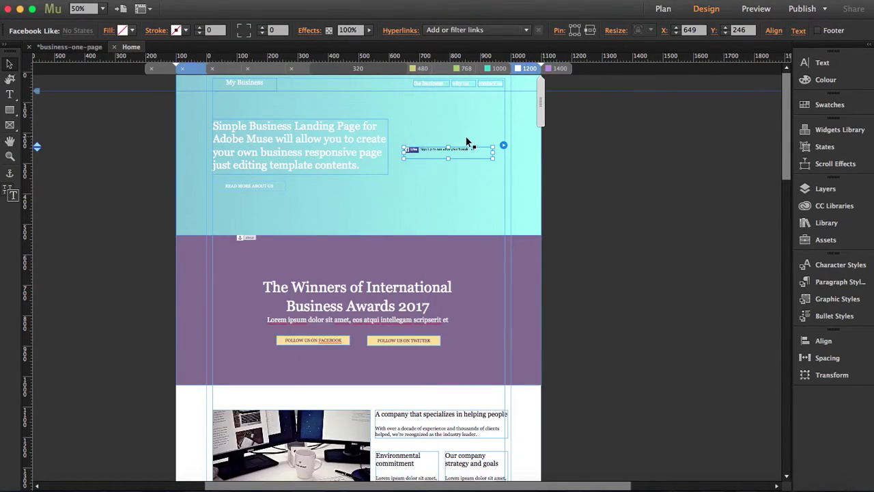
Reposition the Facebook Like widget beside the headline in the 1000 breakpoint, and below the Read More About Us button in 768 and 480
click(494, 68)
drag(460, 149, 399, 147)
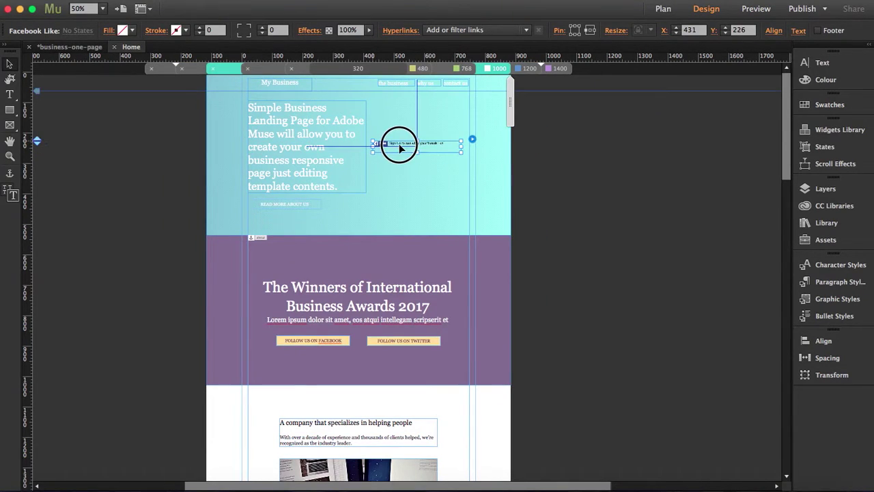
click(446, 71)
drag(513, 152, 346, 248)
click(419, 69)
drag(557, 152, 364, 281)
Hide the Facebook Like widget in the 1400 breakpoint only and check the page in the 1200, 1000, 768 and 480 breakpoints
click(561, 68)
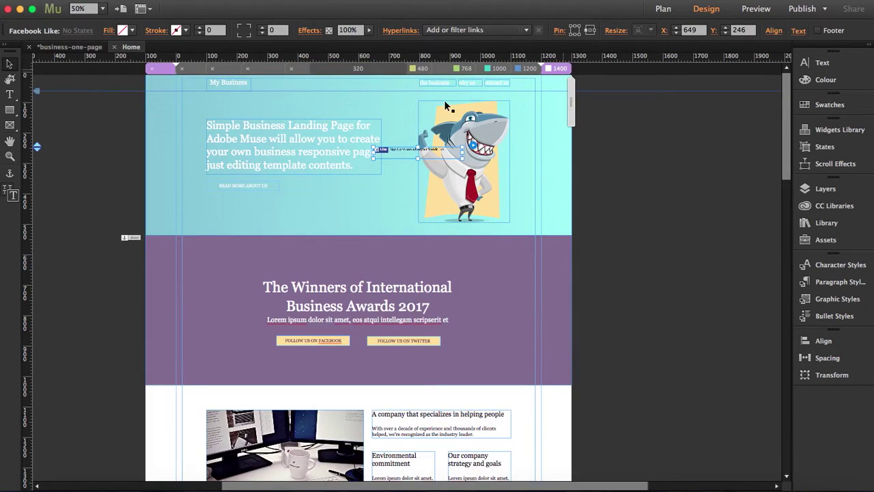
right_click(393, 147)
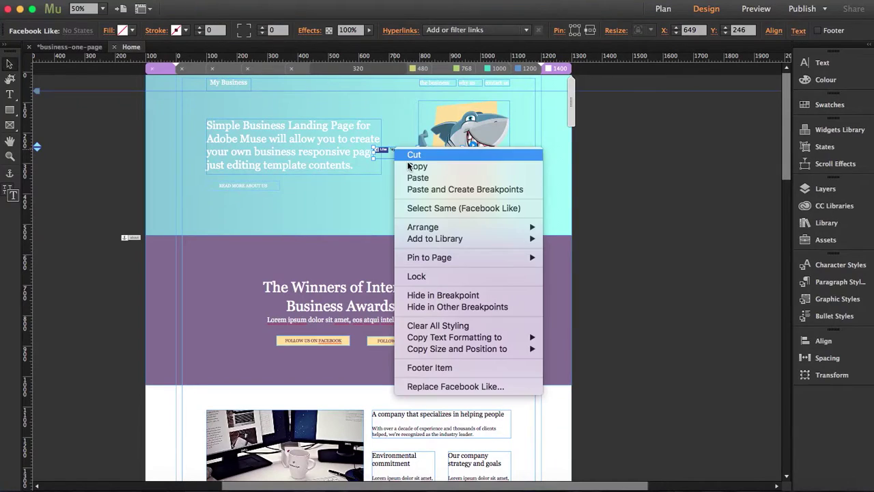
click(505, 294)
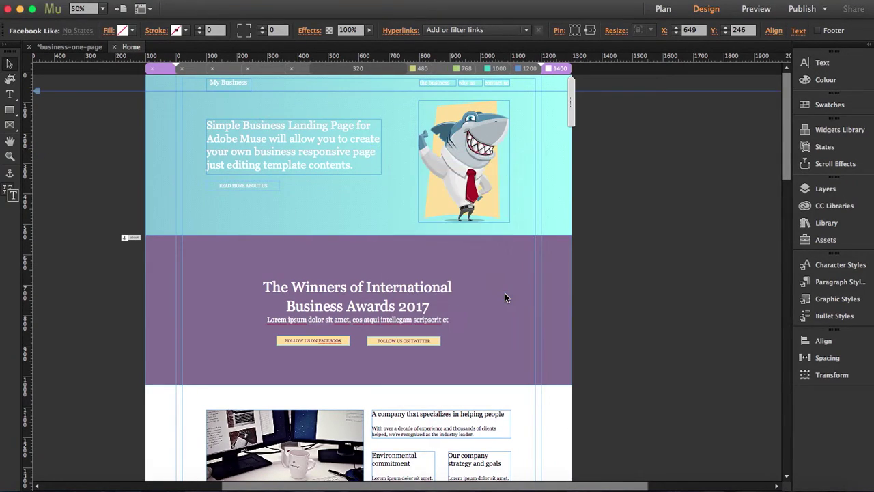
click(524, 70)
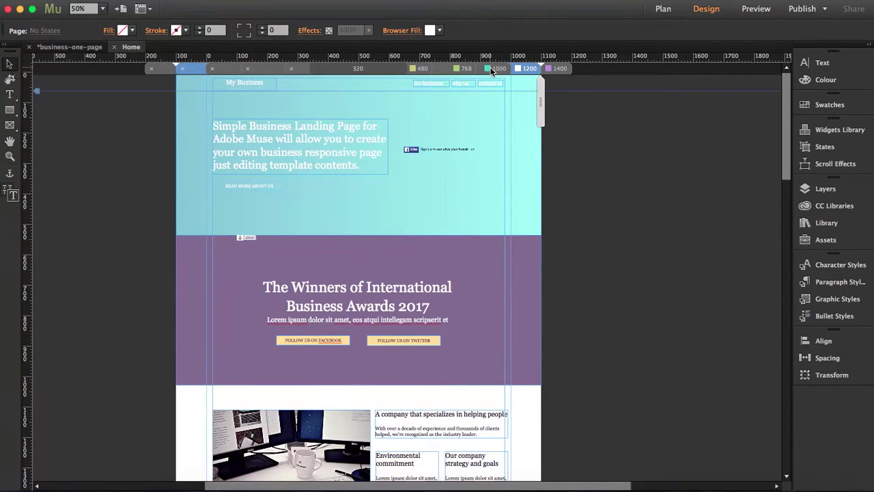
click(497, 68)
click(464, 68)
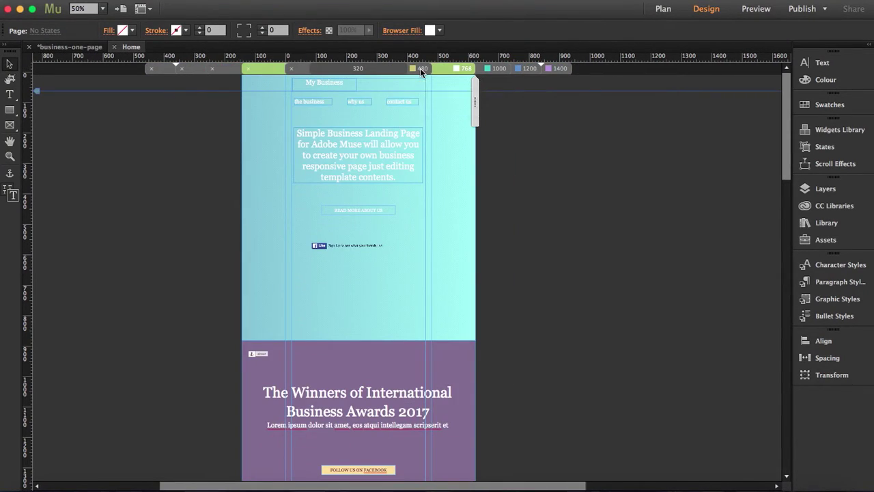
click(420, 68)
click(562, 70)
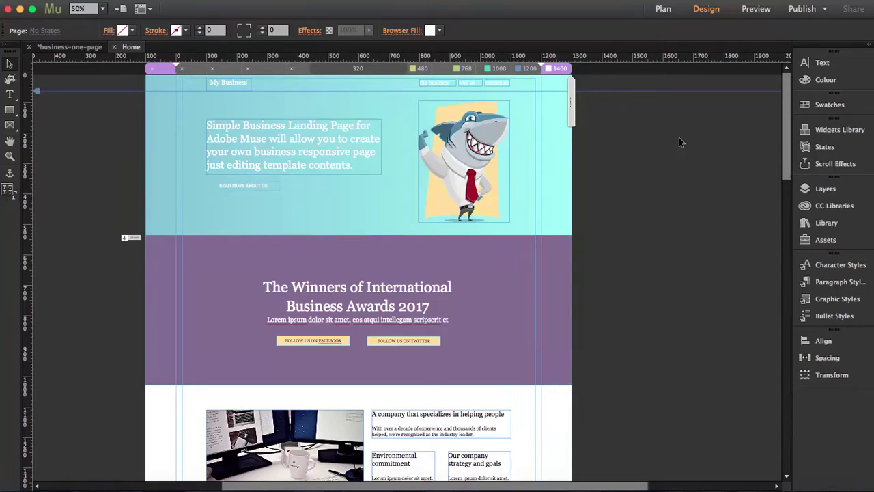
Select the headline in the 1400 breakpoint, open its text settings and compare it with the 768 breakpoint
click(287, 157)
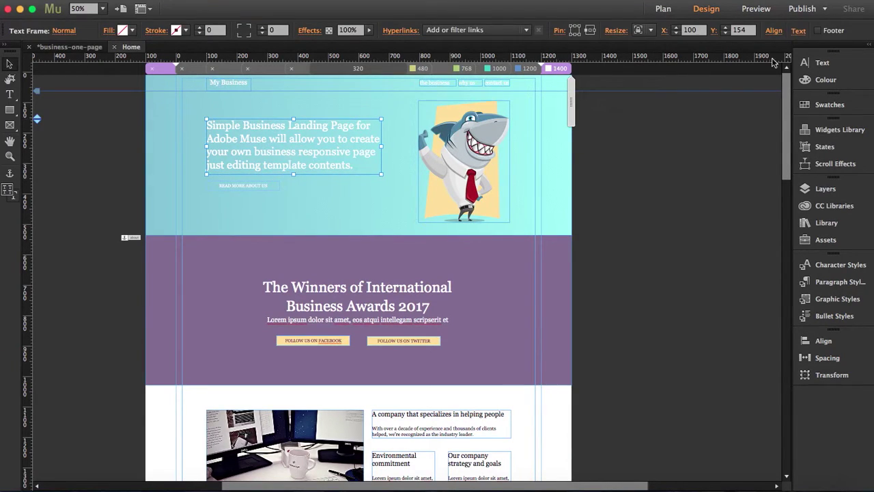
click(819, 64)
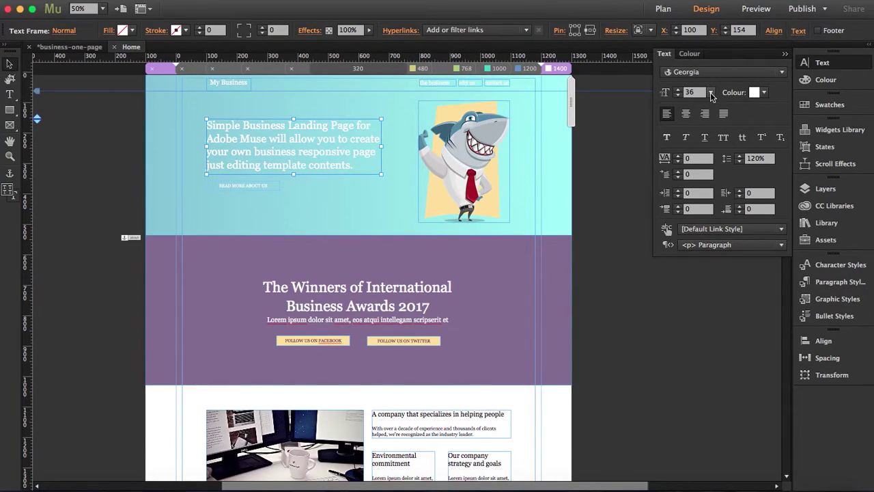
click(466, 68)
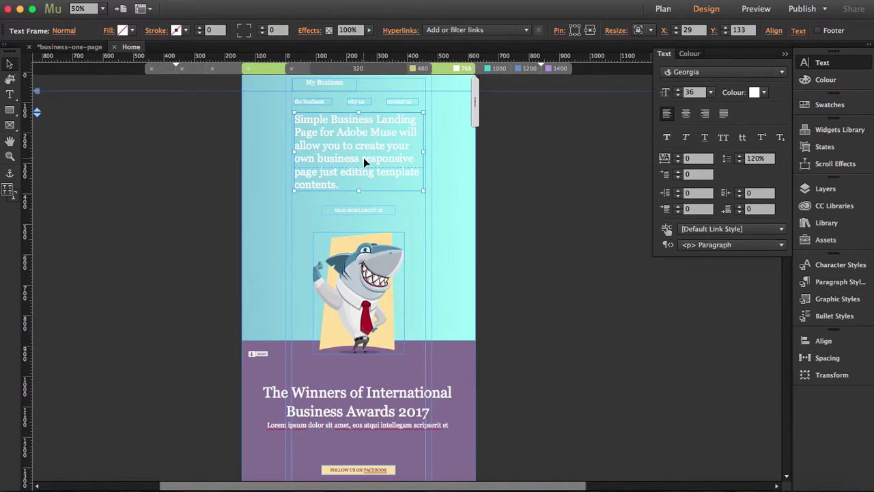
click(8, 195)
click(560, 68)
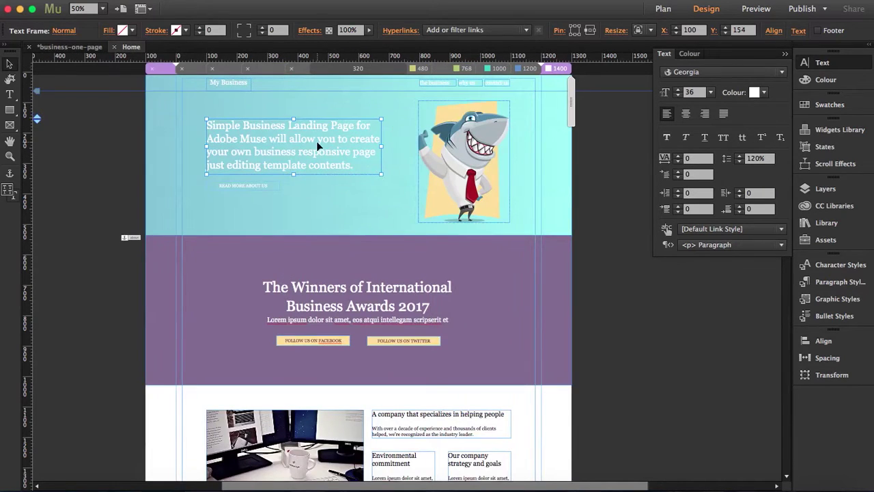
Set the headline's font size to 40 across all breakpoints and check it at 1200, 1000, 768 and 480
click(696, 92)
double_click(697, 91)
text(40)
key(Return)
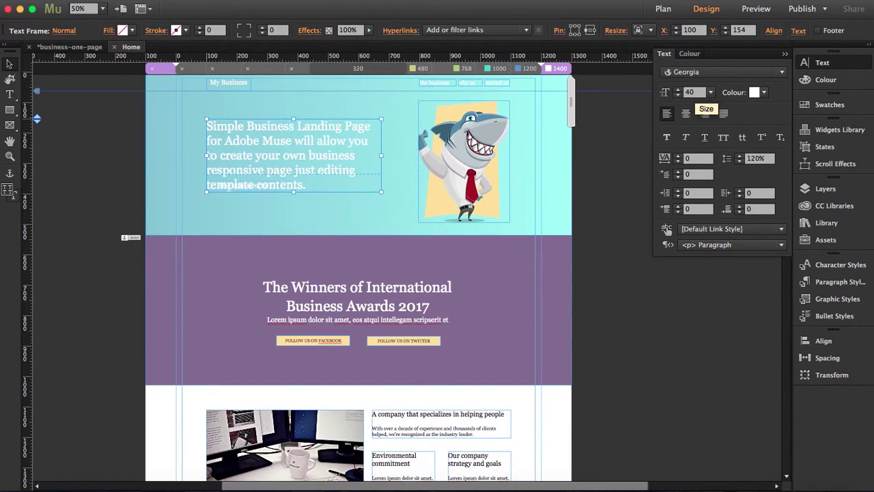
click(529, 69)
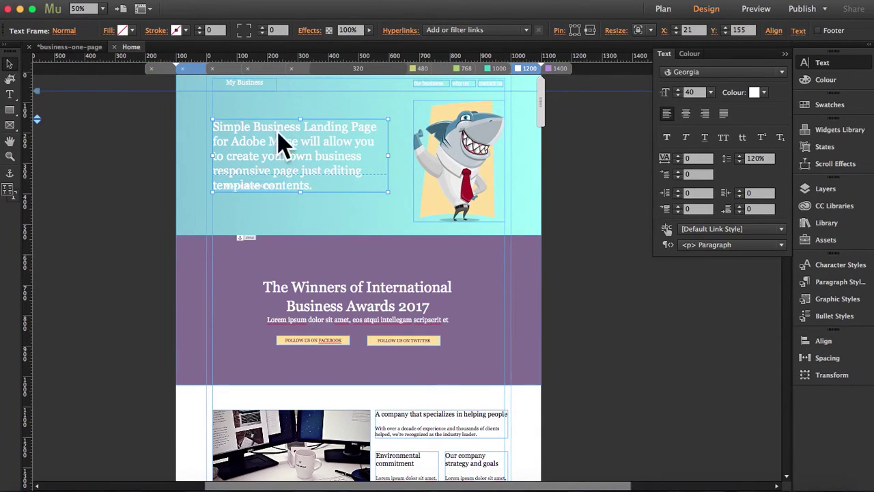
click(500, 69)
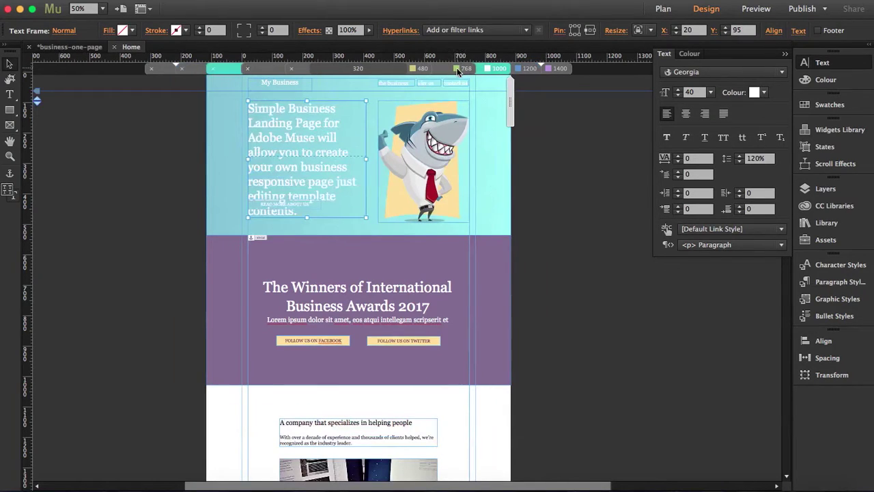
click(459, 69)
click(418, 68)
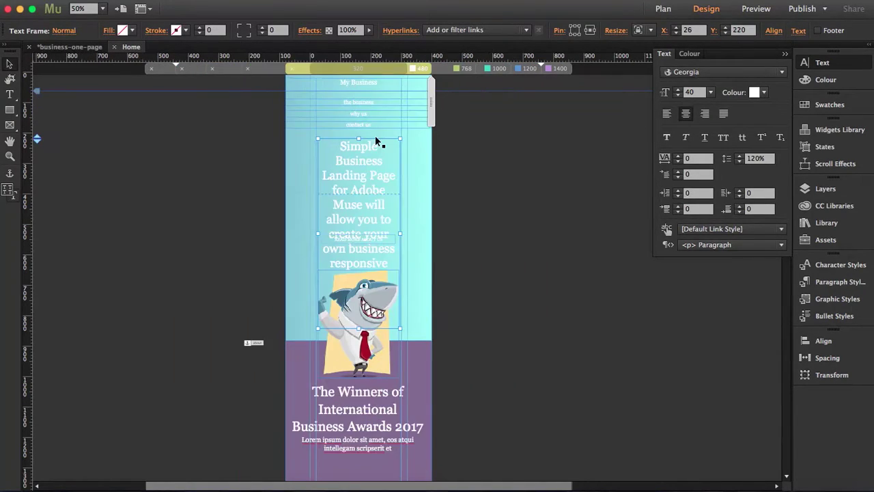
click(561, 69)
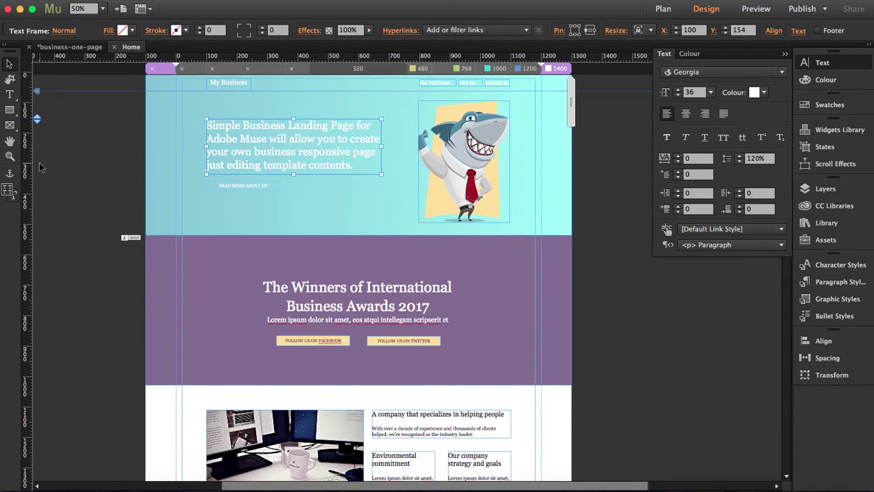
Restrict text formatting to the current breakpoint and open the 768 breakpoint with the headline selected
click(11, 192)
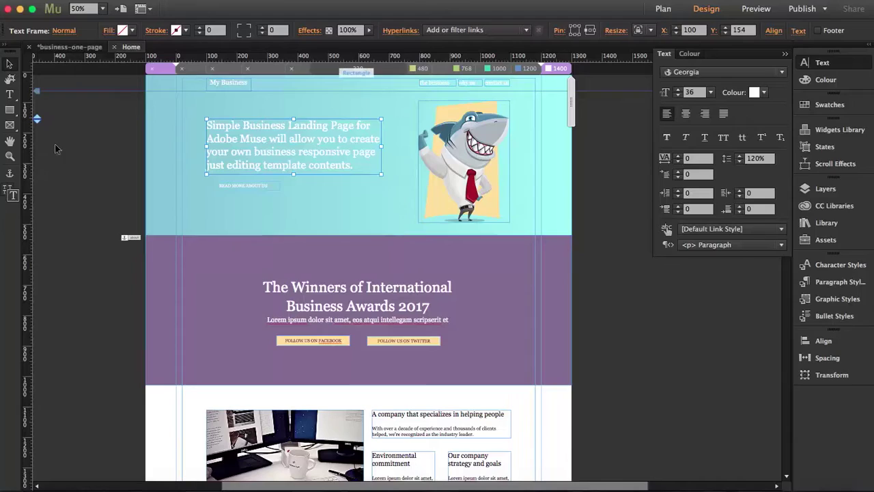
click(13, 195)
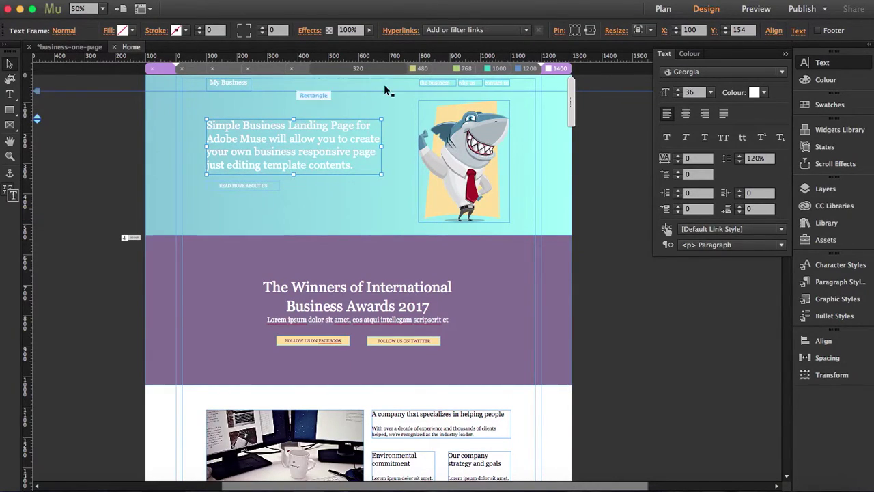
click(453, 66)
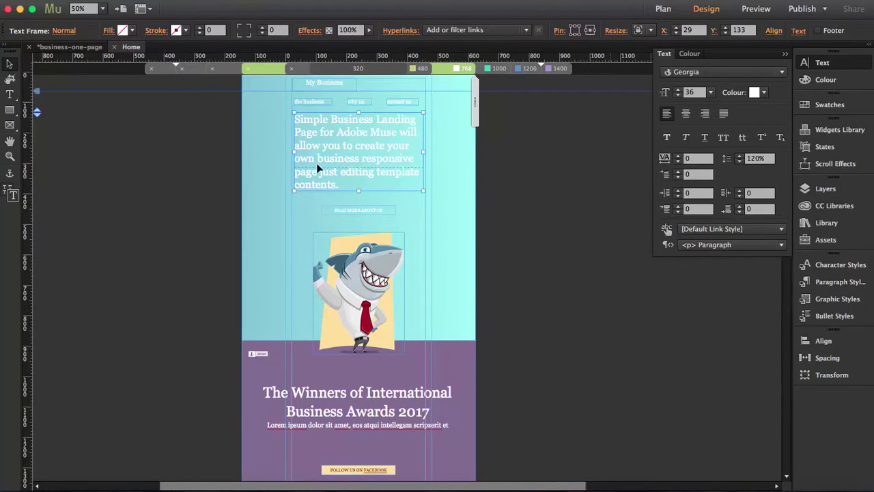
Format the headline in the 768 breakpoint at size 30, centred, and move it down to about X 28, Y 183
double_click(694, 93)
text(30)
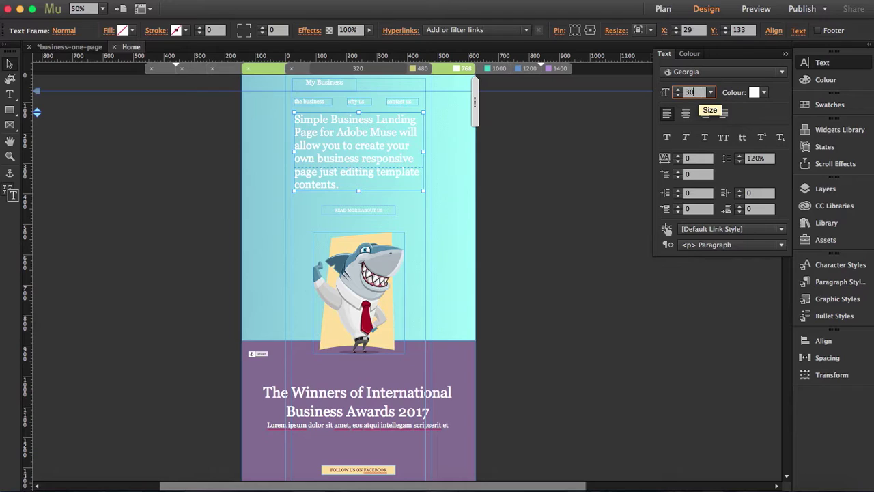
key(Return)
click(687, 115)
drag(367, 134, 365, 154)
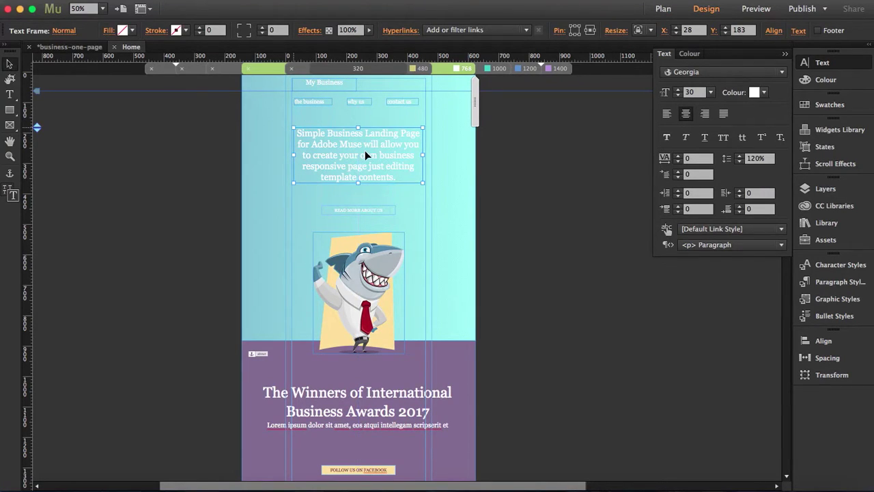
Compare the headline's formatting in the 1400, 1000, 768 and 480 breakpoints, ending on 768
click(556, 70)
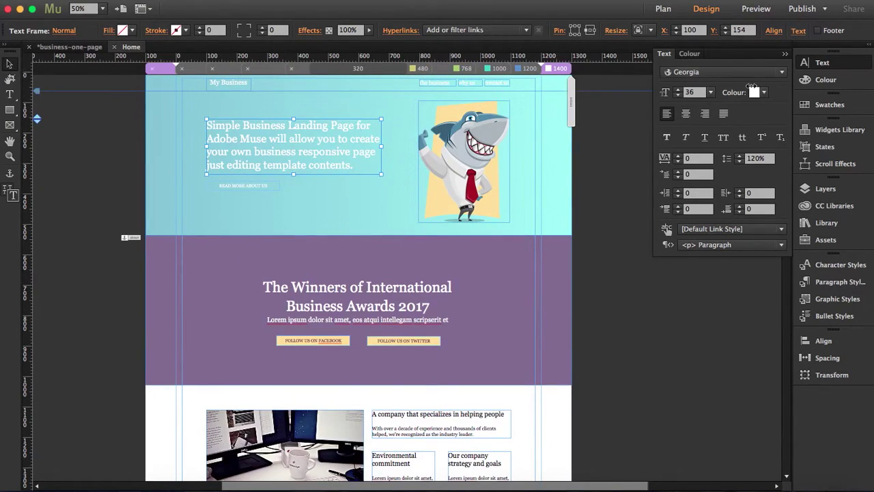
click(499, 67)
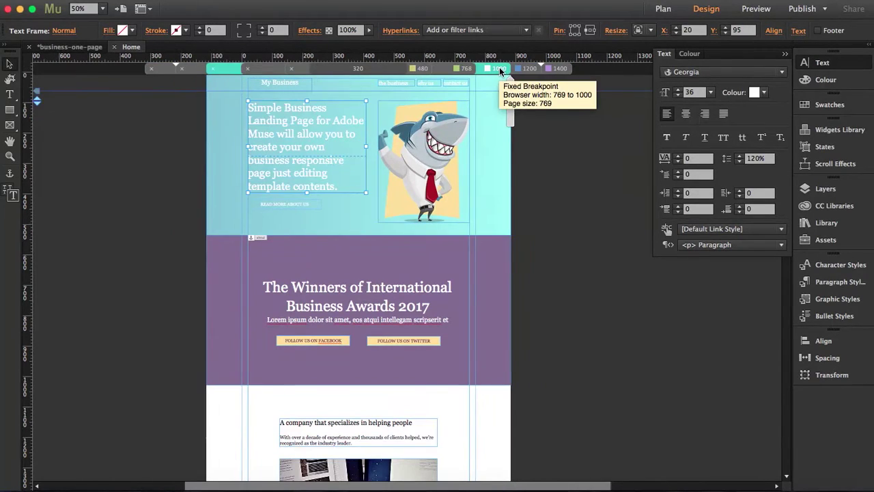
click(461, 69)
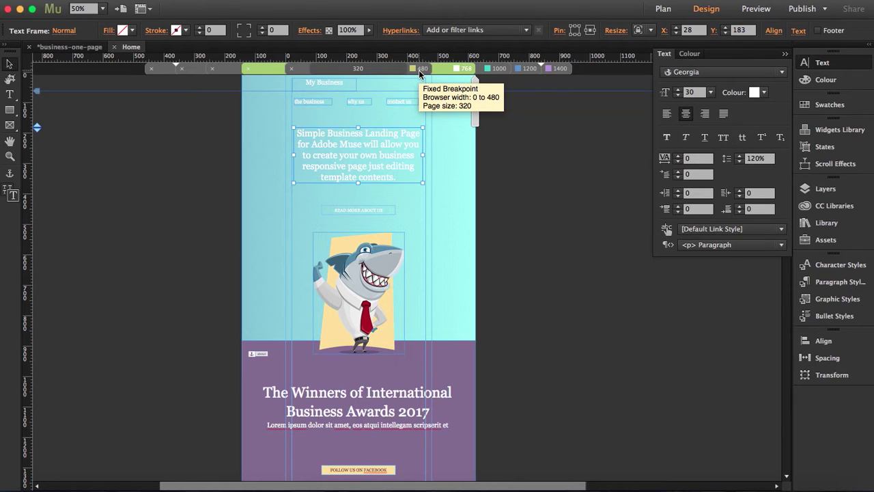
click(418, 70)
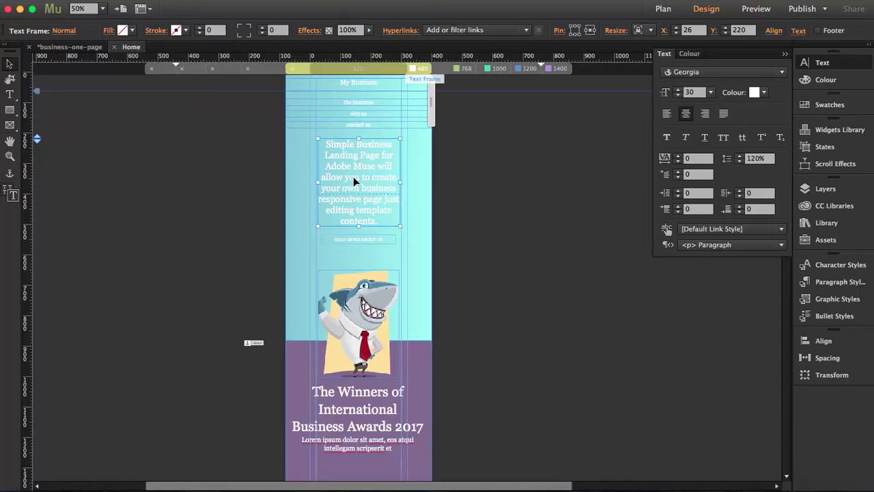
click(497, 68)
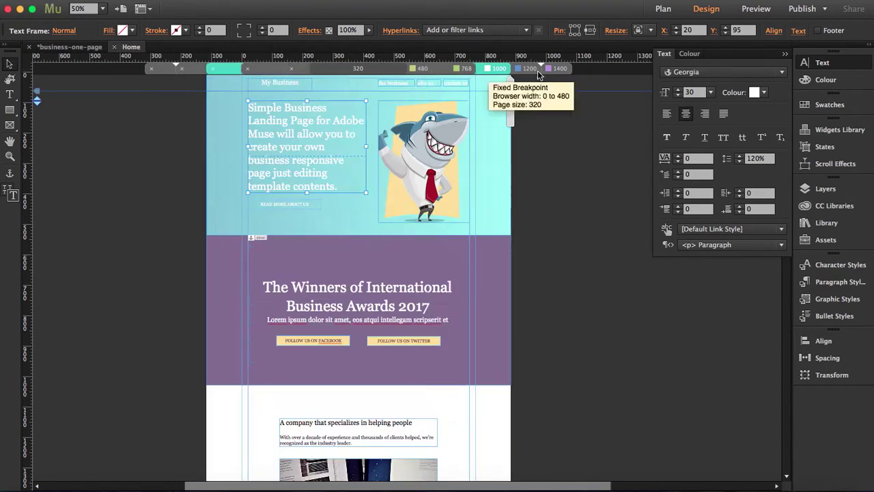
click(429, 68)
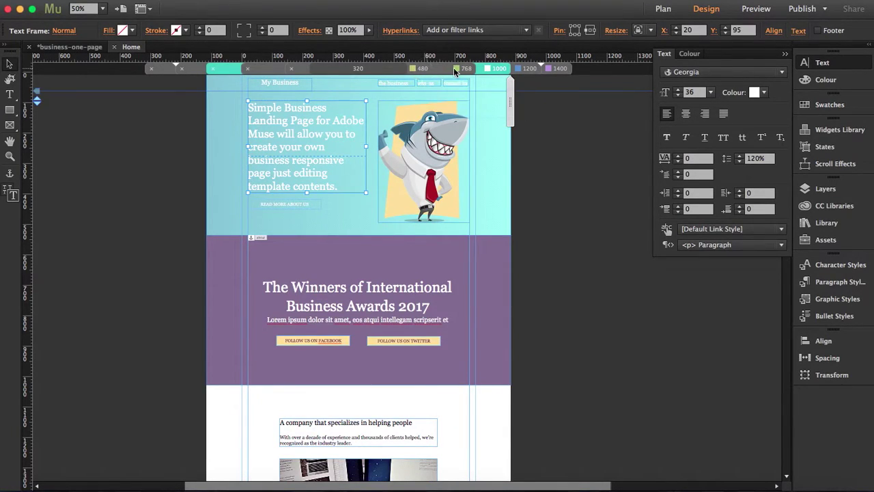
click(455, 68)
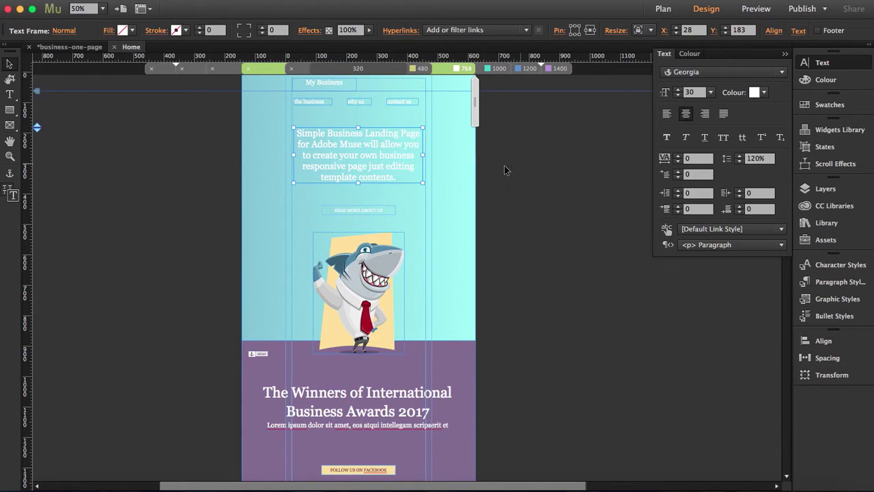
Copy the headline's text formatting from the 768 breakpoint to 480 px and check it in the 480 breakpoint
right_click(385, 151)
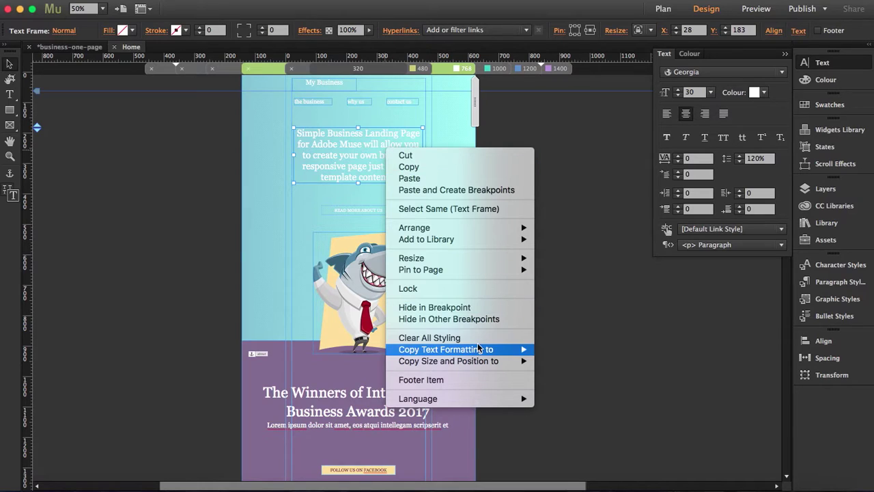
mouse_move(478, 351)
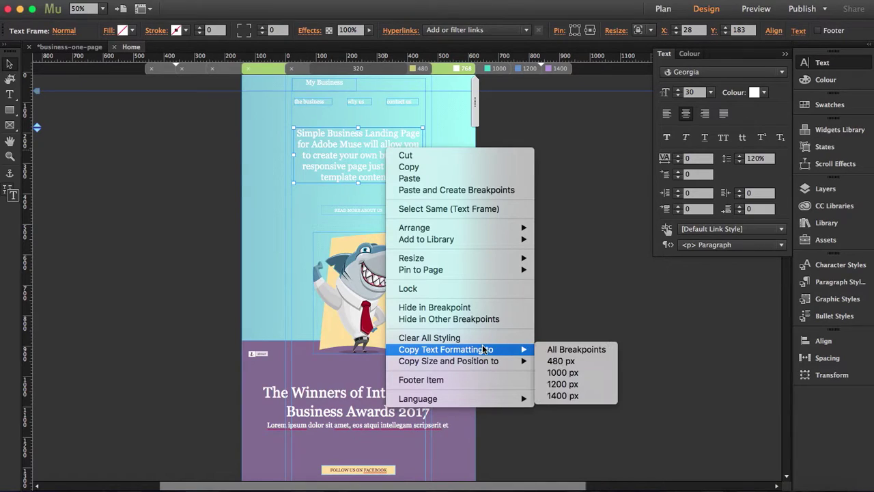
click(570, 361)
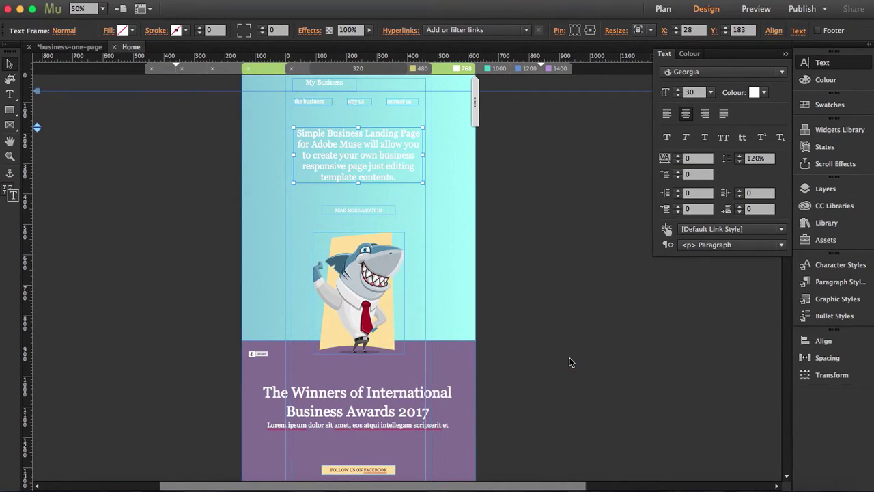
click(419, 69)
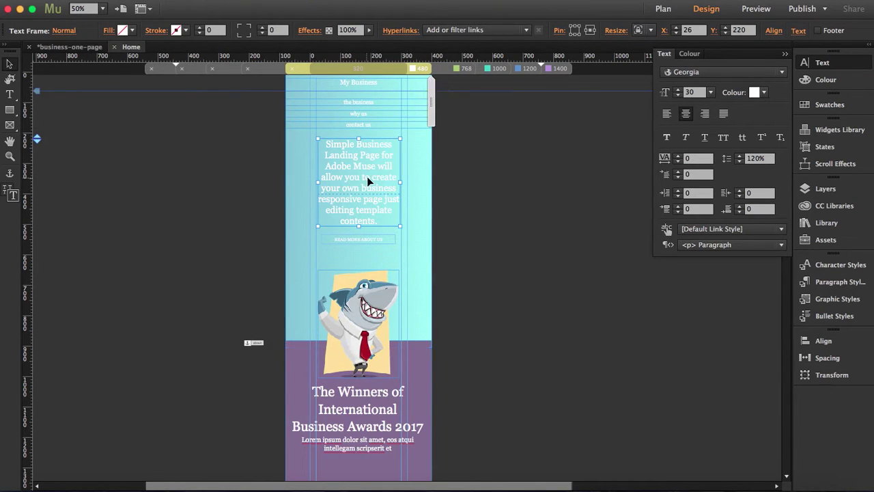
click(452, 70)
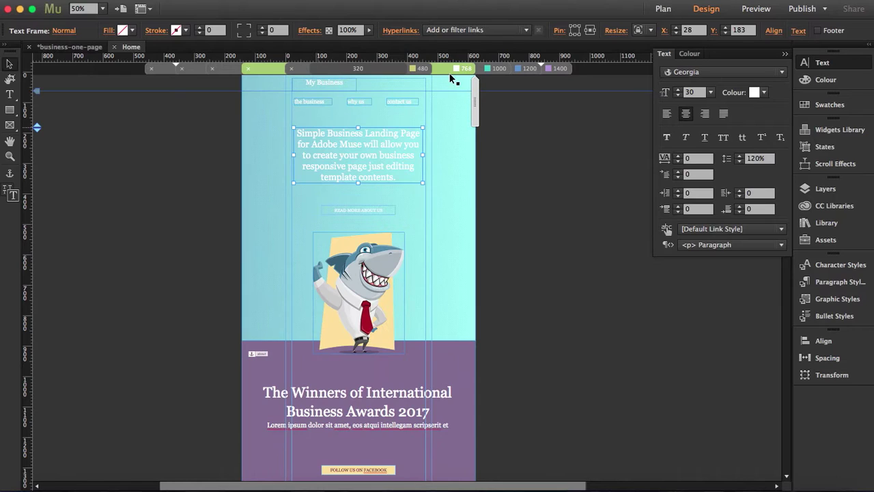
Copy the headline's size and position from the 768 breakpoint to 480 px and compare the headline in both breakpoints
right_click(378, 152)
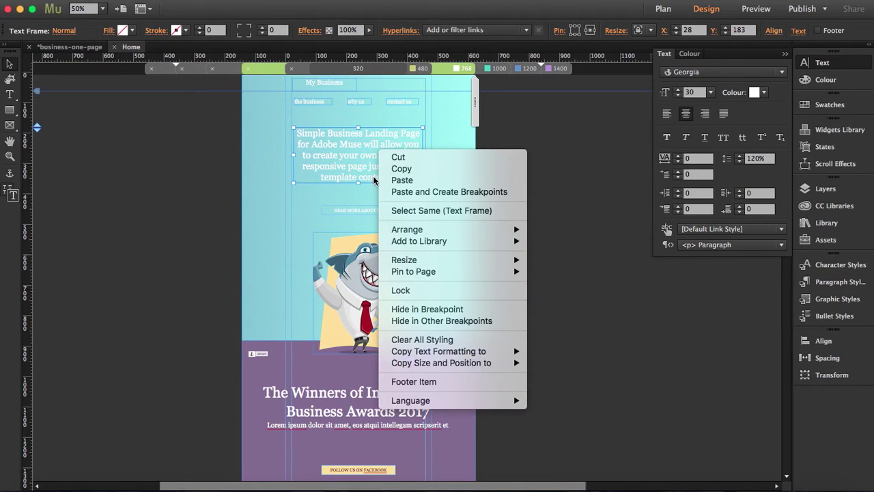
click(556, 144)
right_click(370, 146)
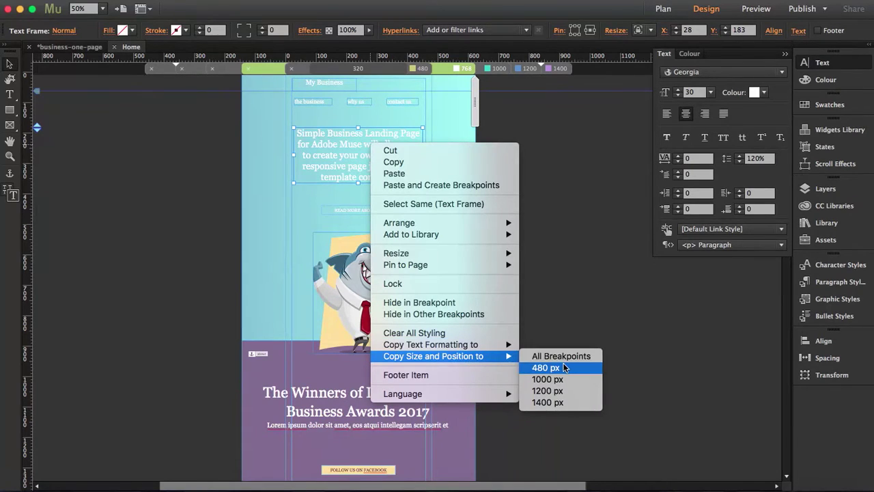
click(564, 367)
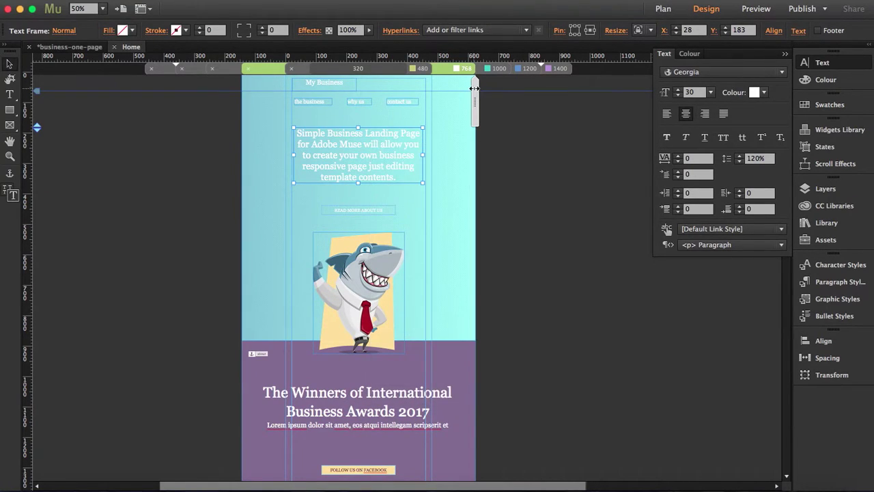
click(423, 69)
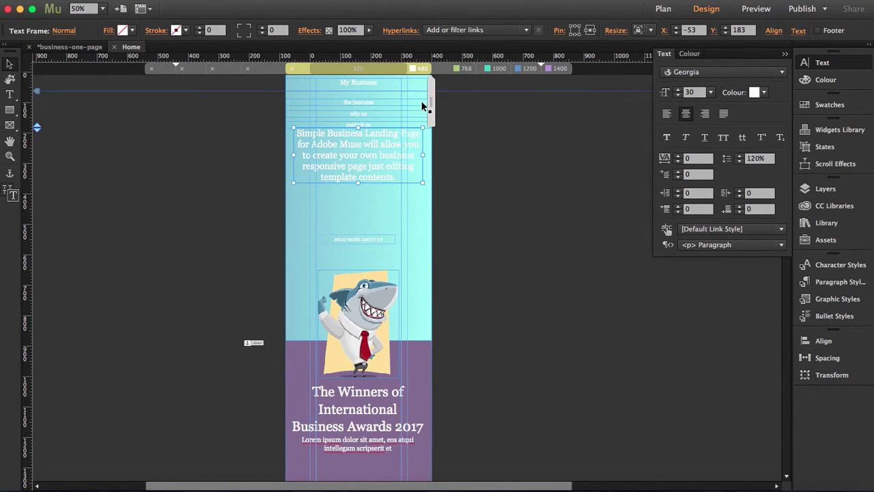
click(447, 66)
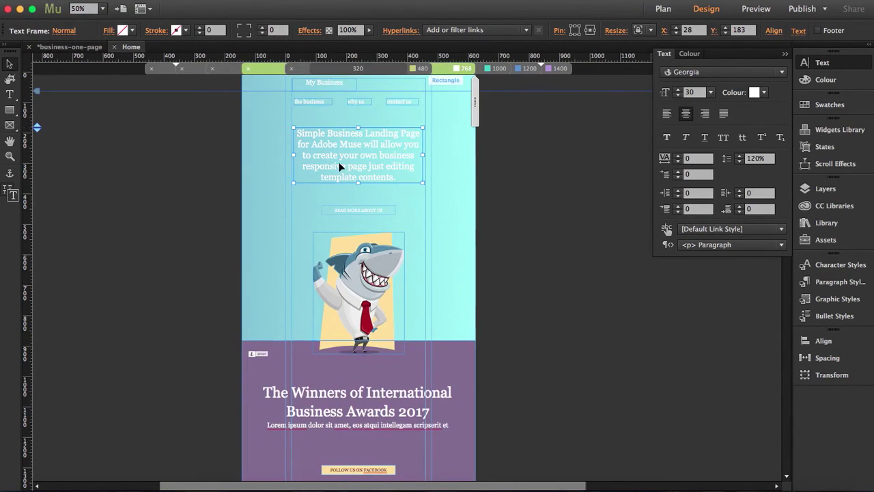
click(422, 69)
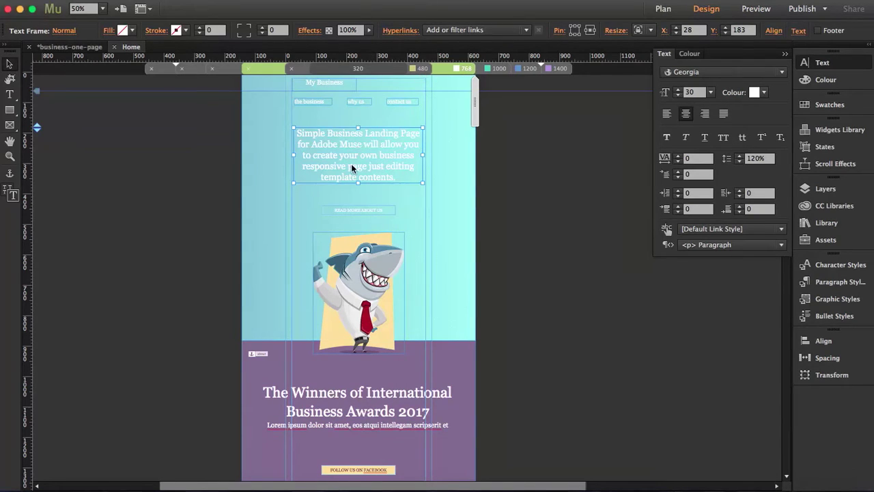
click(454, 68)
click(414, 69)
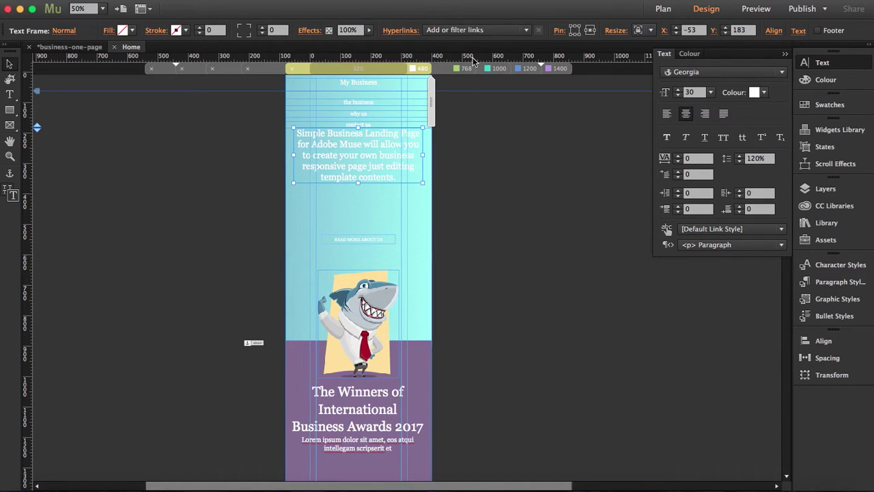
click(456, 68)
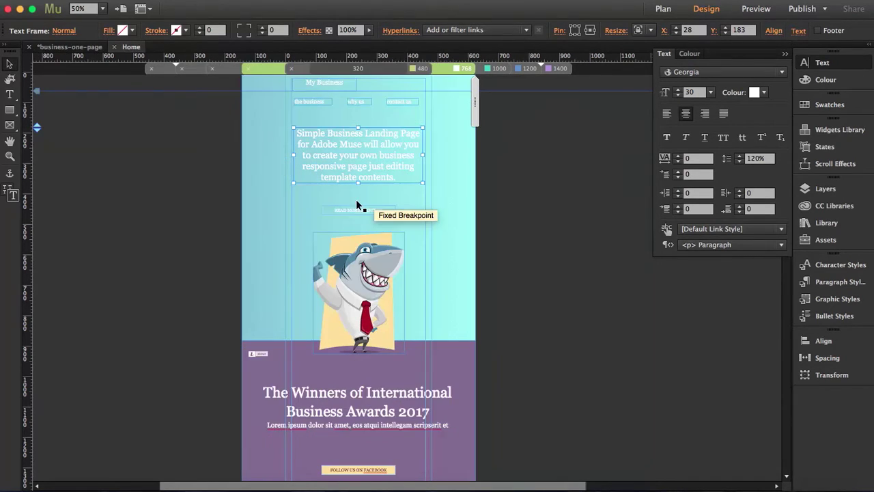
Copy the headline's text formatting from the 768 breakpoint to 480 px and check it in the 480 breakpoint
right_click(361, 163)
mouse_move(471, 364)
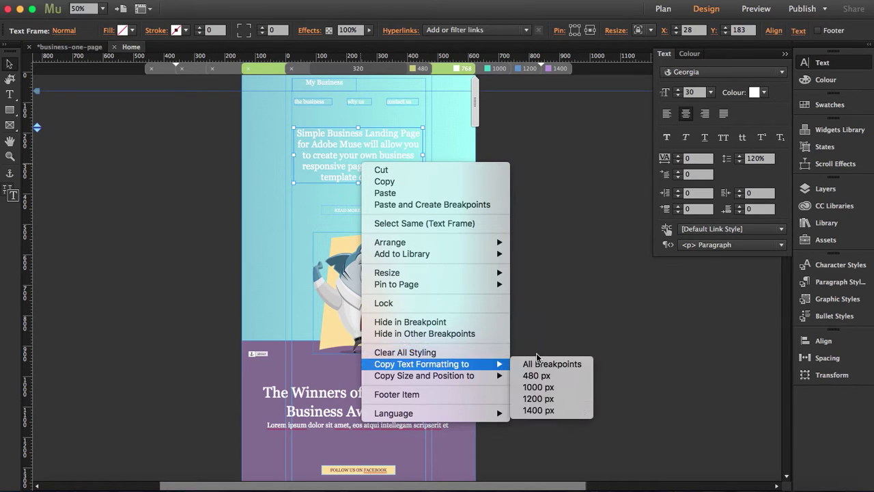
click(546, 377)
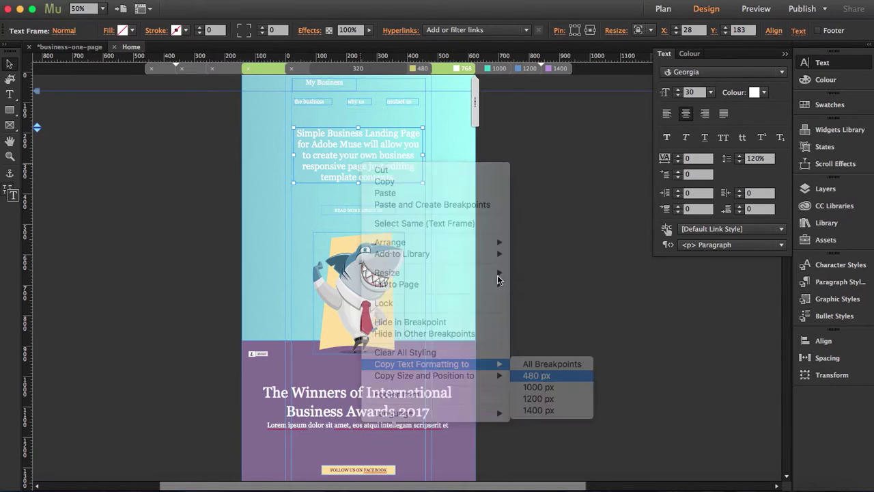
click(420, 69)
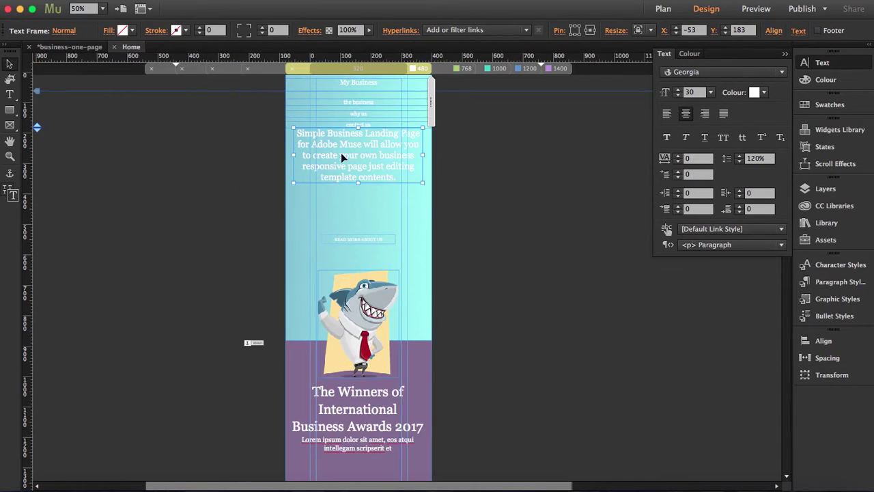
In the 480 breakpoint, narrow the headline frame to the page column and place it at about X 19, Y 216
click(456, 69)
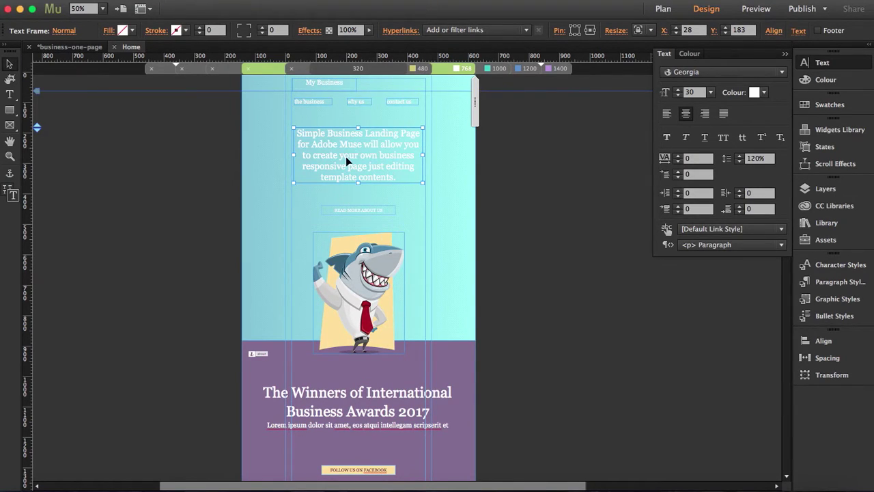
click(419, 67)
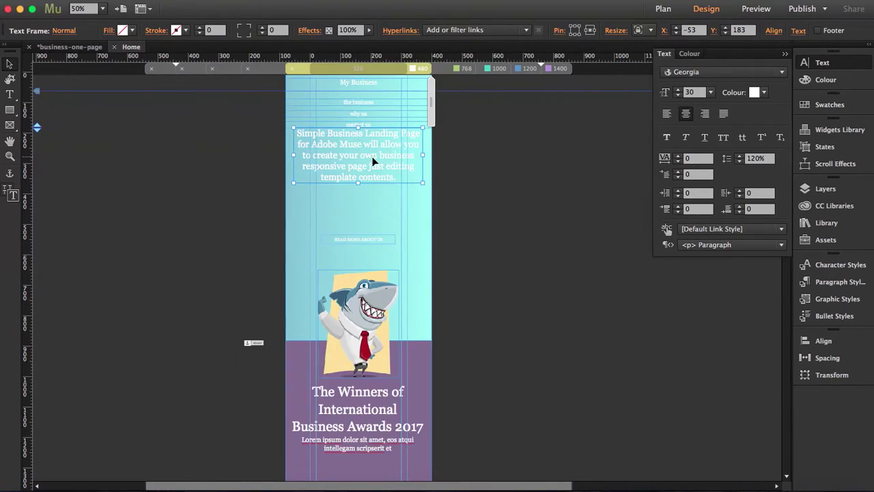
drag(373, 160, 373, 178)
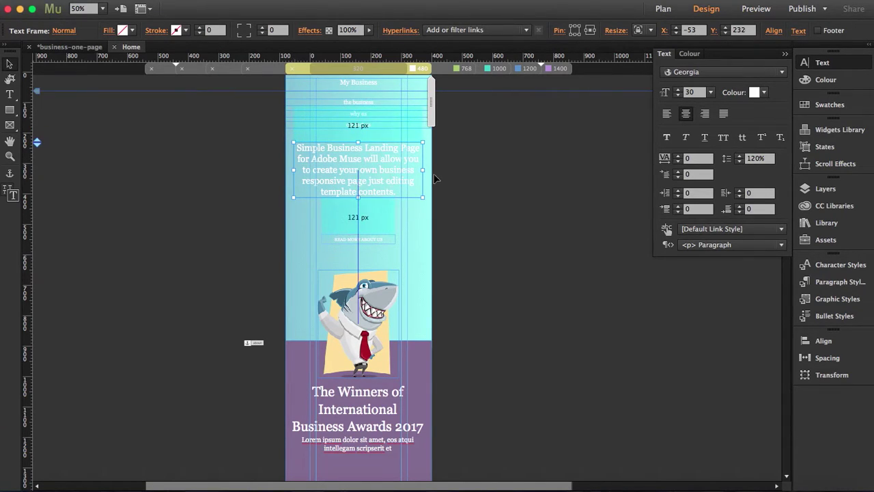
drag(424, 170, 401, 174)
drag(294, 174, 357, 169)
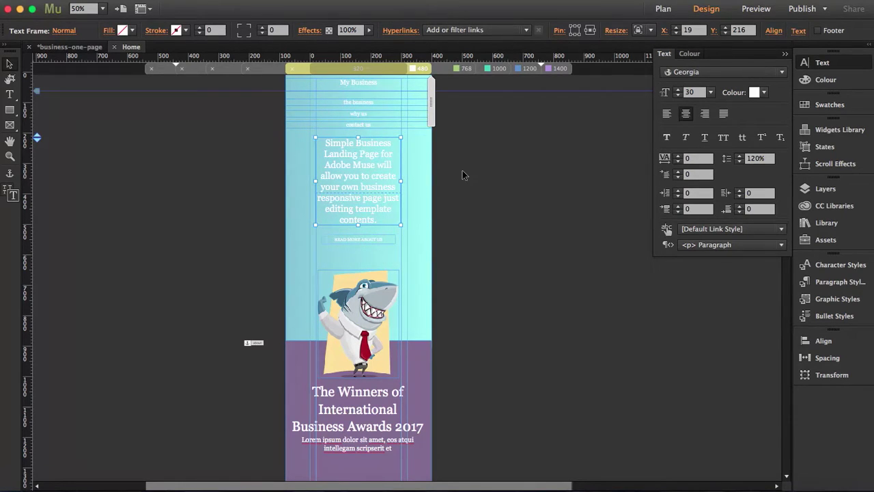
In the 1400 breakpoint, move the shark image down to about X 788, Y 226
click(445, 69)
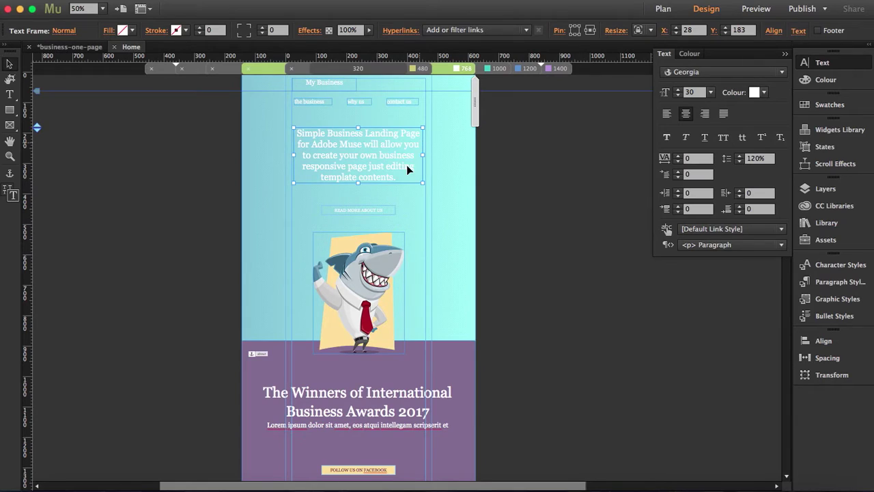
click(354, 284)
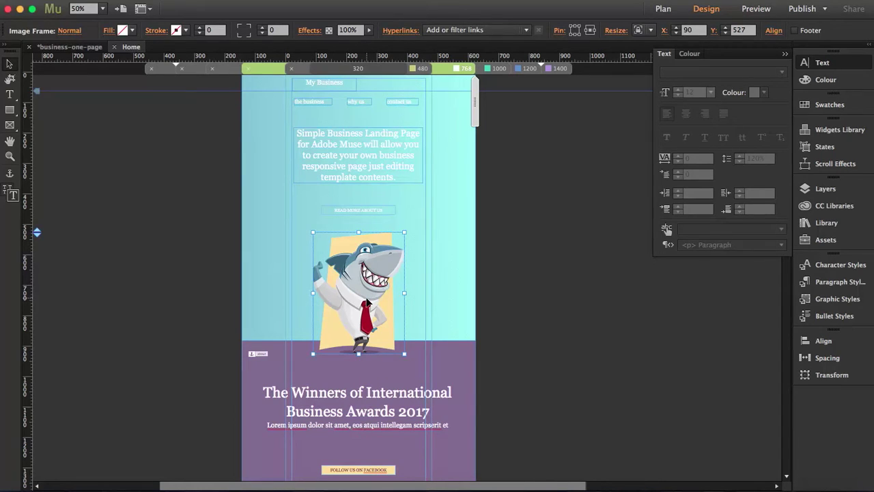
click(554, 68)
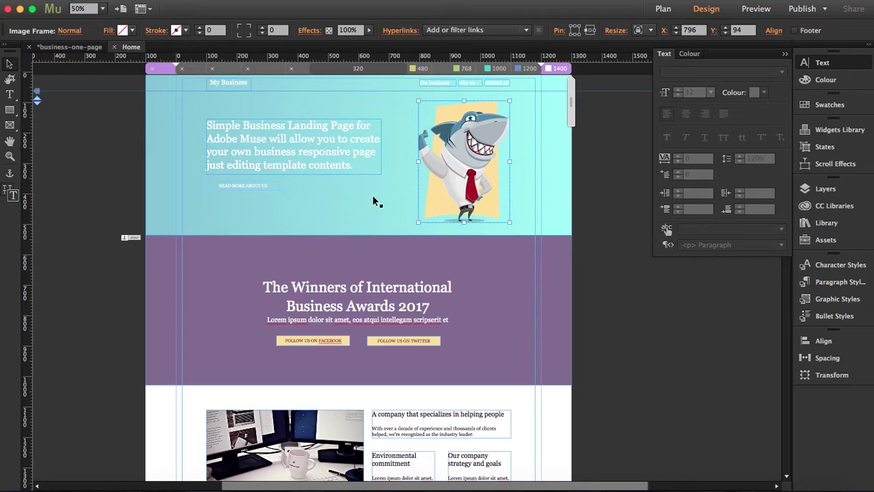
drag(478, 149, 478, 189)
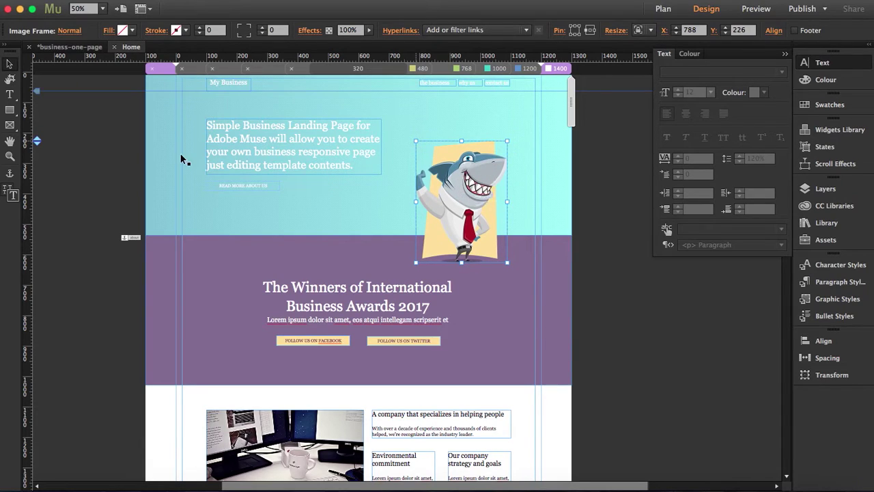
Set the headline's text size to 48 in the 1400 breakpoint and move the Read more button to about X 434, Y 471
click(312, 158)
click(710, 91)
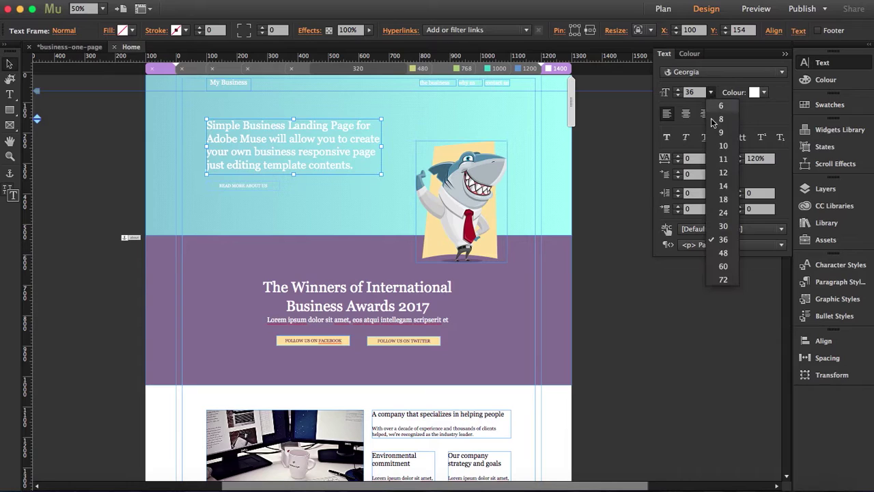
click(724, 253)
click(250, 193)
drag(252, 191, 350, 222)
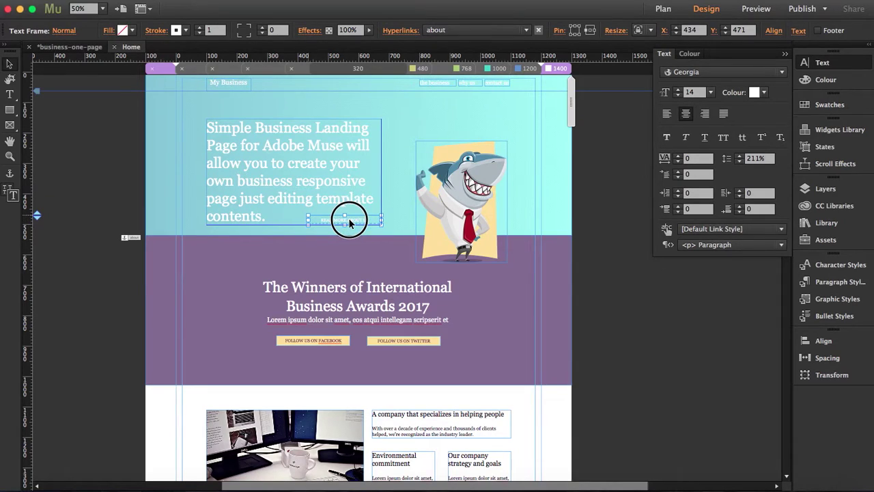
click(603, 164)
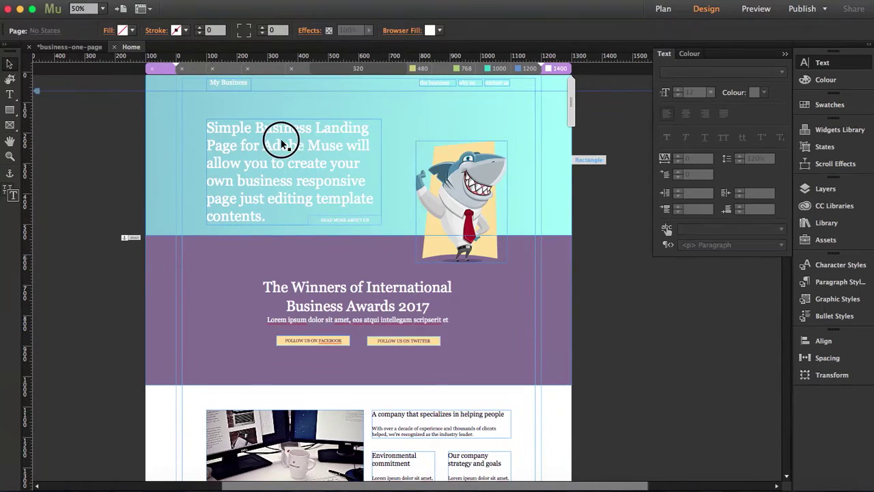
Select the headline, Read more button and shark image together and copy their size and position to the 1200 px breakpoint
click(344, 217)
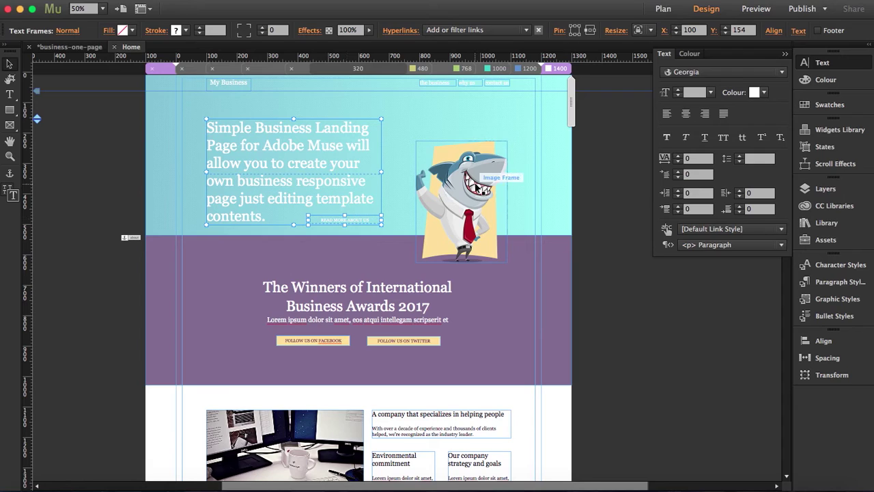
shift+click(476, 188)
right_click(477, 188)
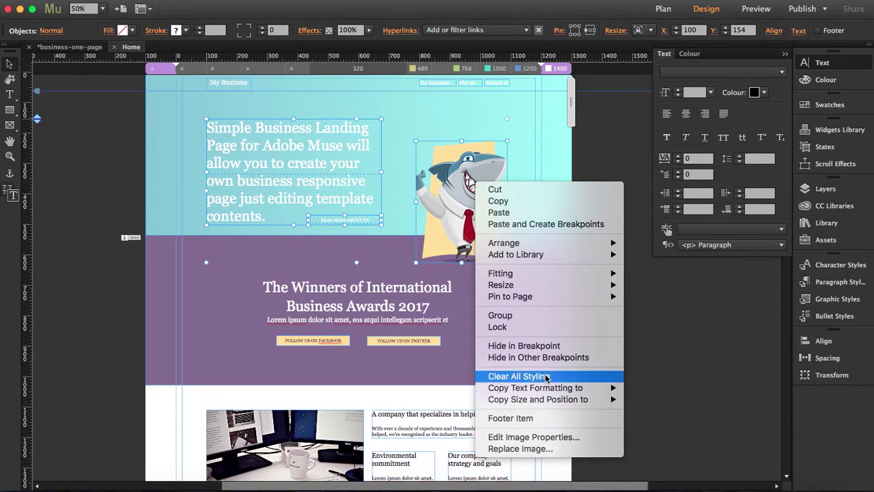
mouse_move(558, 399)
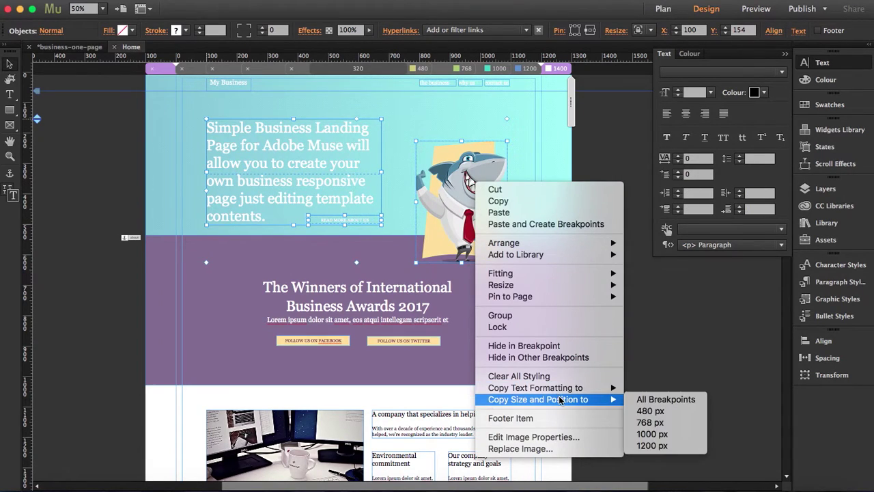
click(651, 445)
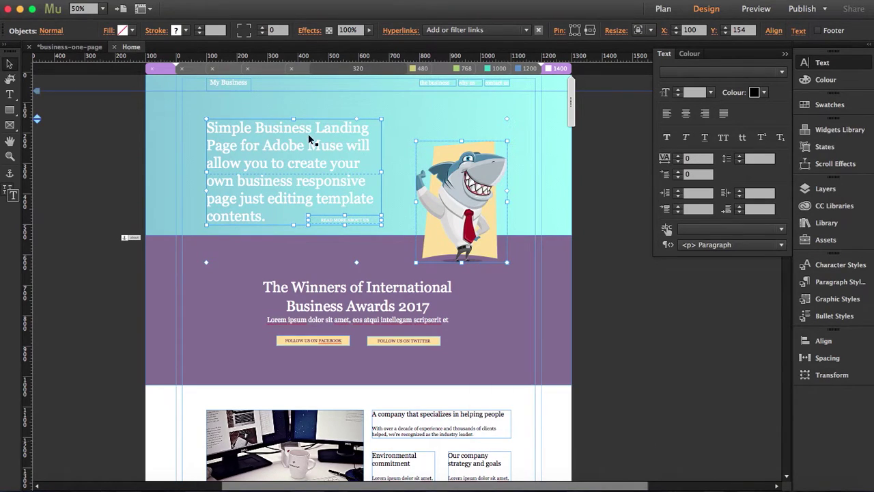
Copy the selected elements' text formatting to the 1200 px breakpoint and check the layout there
right_click(337, 161)
mouse_move(457, 354)
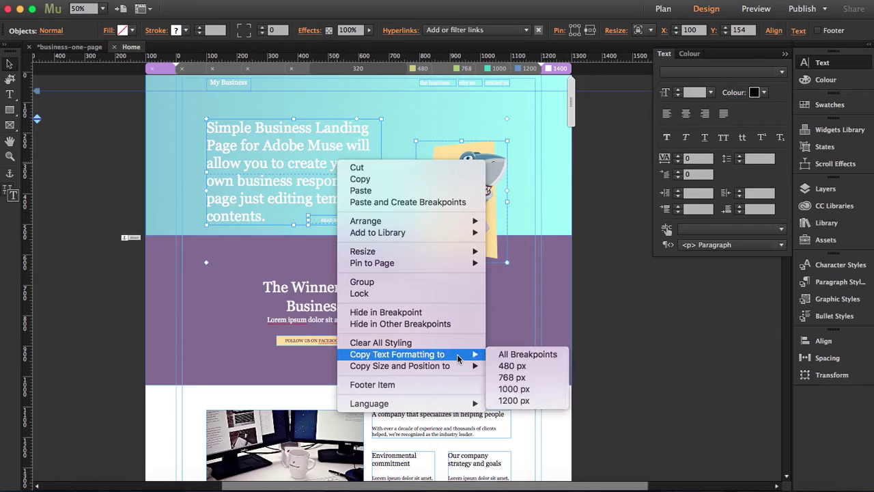
click(550, 407)
click(578, 104)
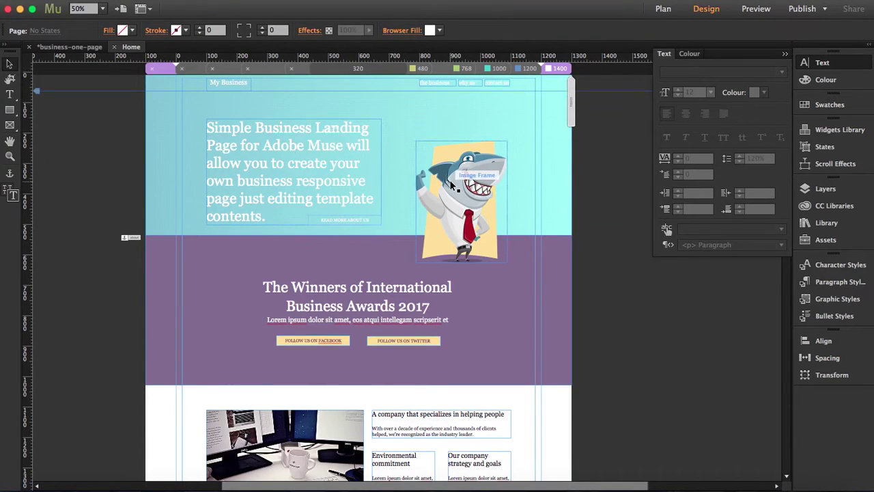
click(529, 69)
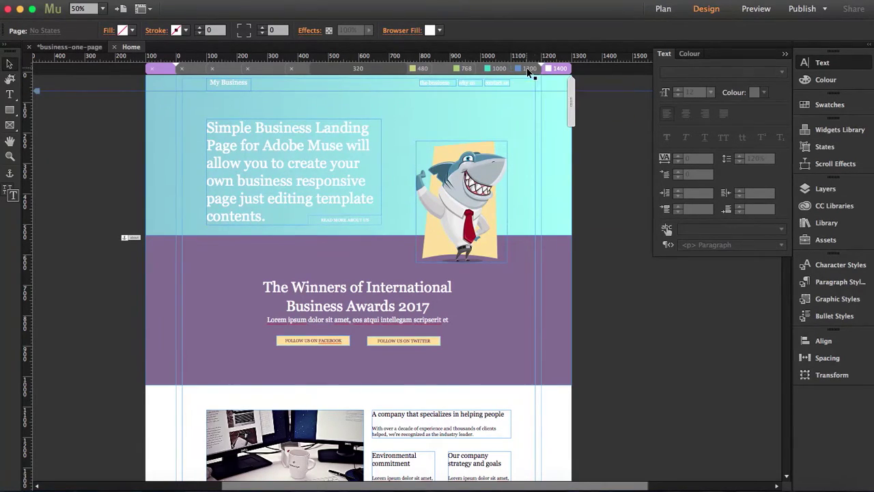
click(486, 195)
drag(486, 198, 455, 198)
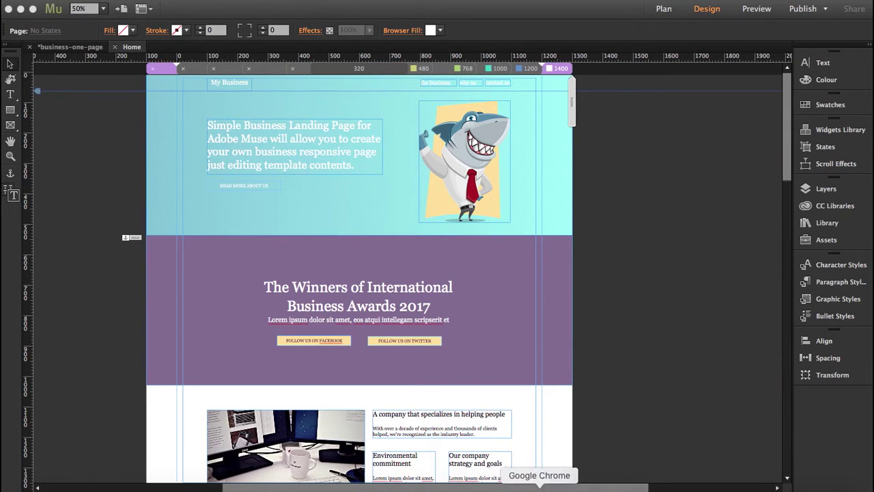
Switch to Google Chrome and inspect the landing page preview in the responsive device view
click(539, 487)
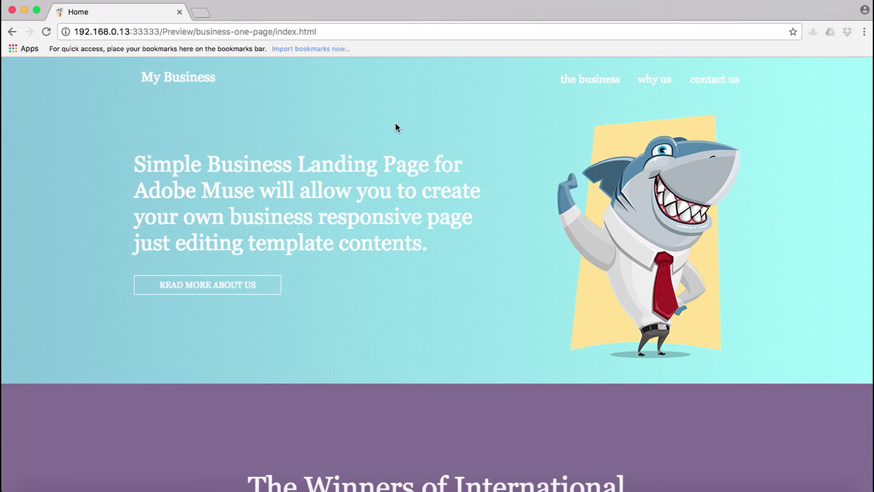
right_click(469, 133)
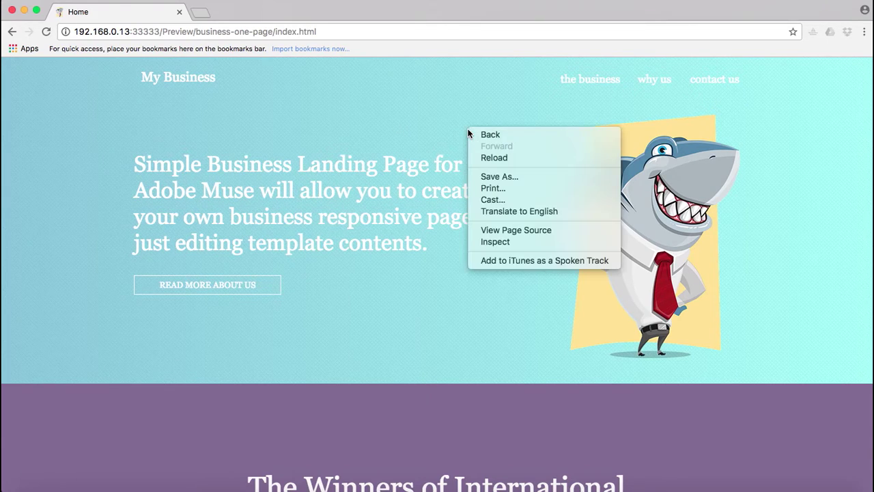
click(495, 241)
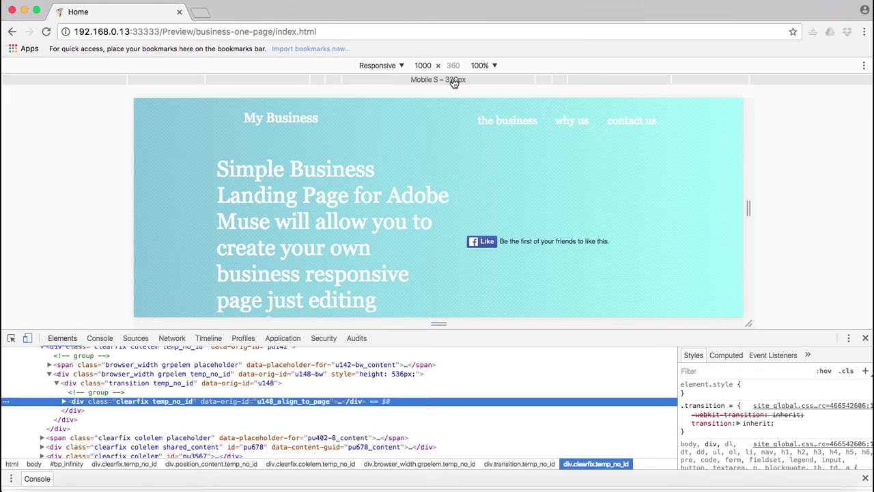
Set the responsive preview's width to 600 pixels
click(428, 66)
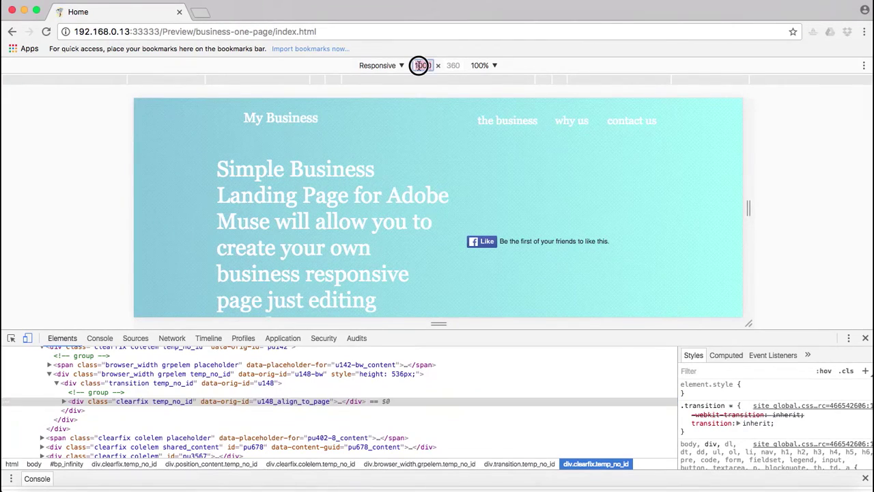
drag(431, 65, 411, 68)
text(600)
key(Return)
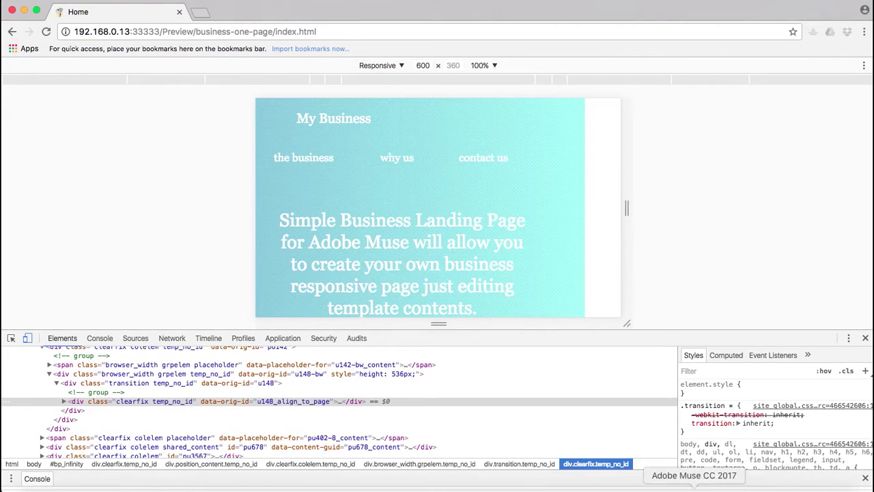
Switch to Sublime Text 2 and copy the whole viewport meta tag from the untitled file
click(693, 486)
click(725, 486)
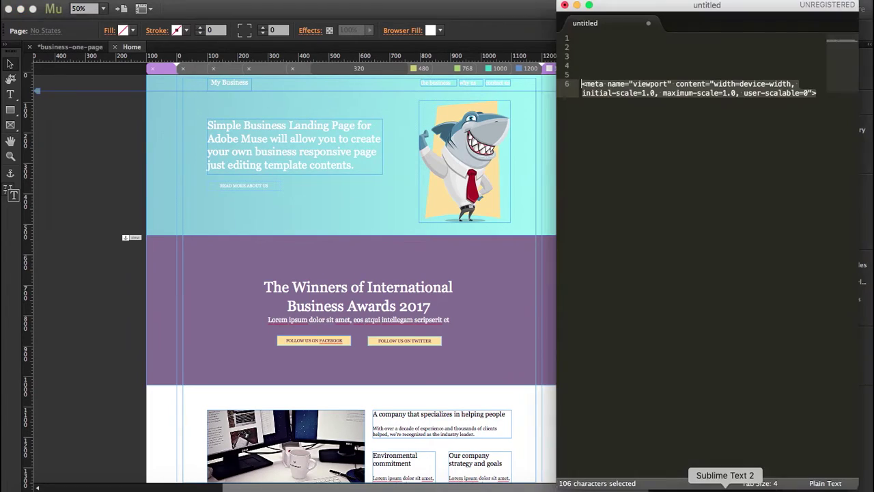
key(super+c)
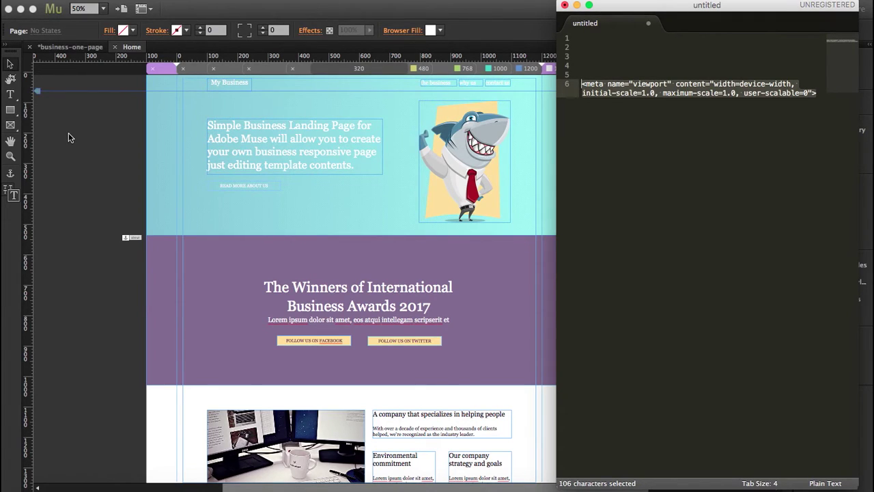
click(806, 94)
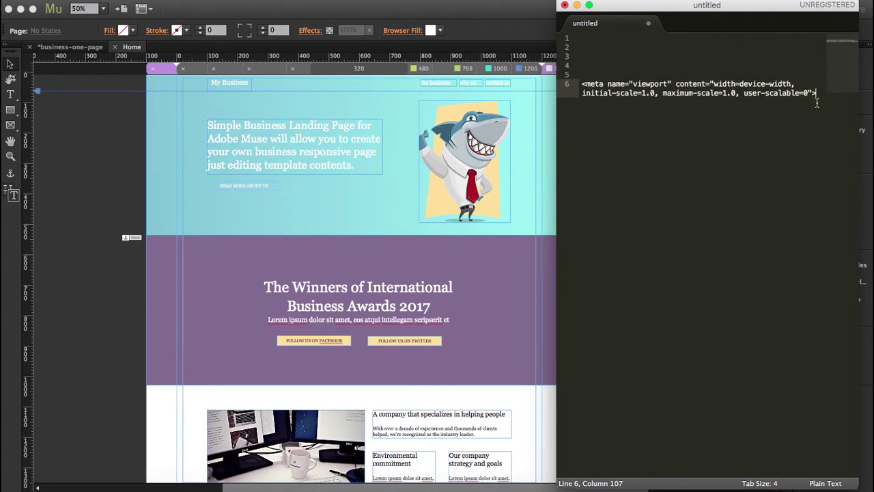
mouse_move(806, 94)
mouse_down()
mouse_move(577, 83)
mouse_move(818, 94)
mouse_up()
click(623, 84)
key(super+c)
Switch to Adobe Muse and paste the viewport meta tag into the Home page's HTML for <head> metadata
click(107, 112)
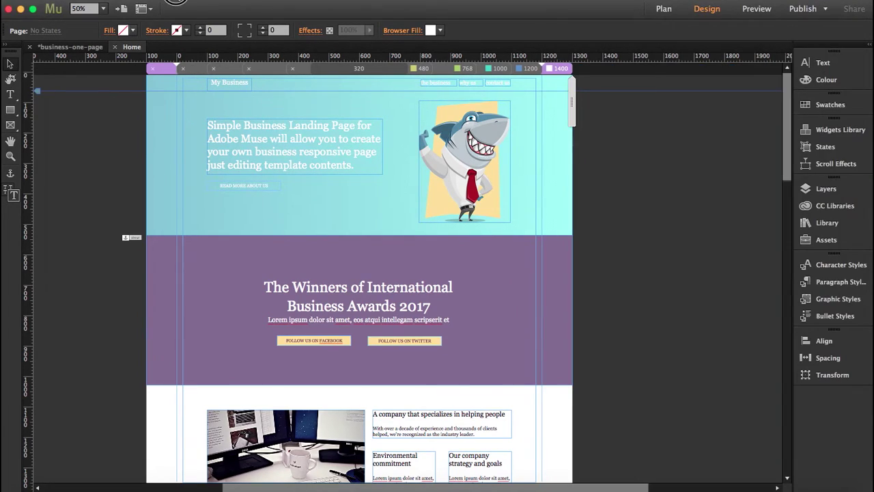
click(177, 1)
click(217, 66)
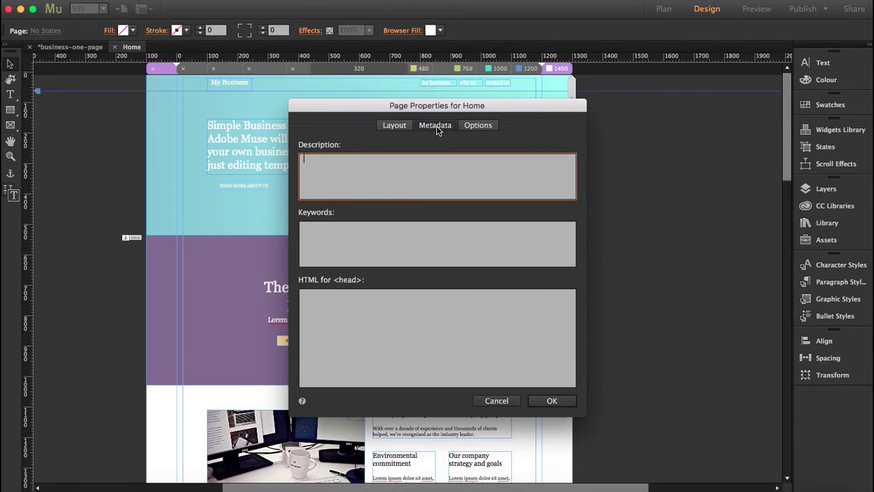
click(372, 312)
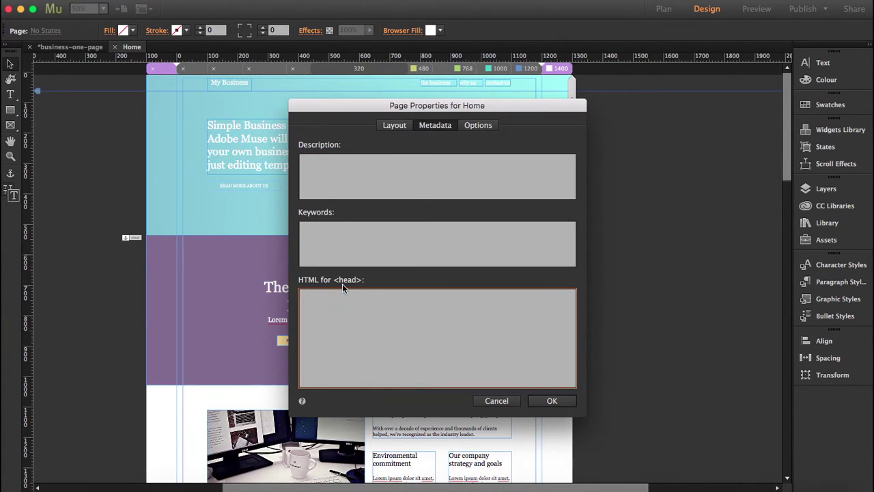
key(super+v)
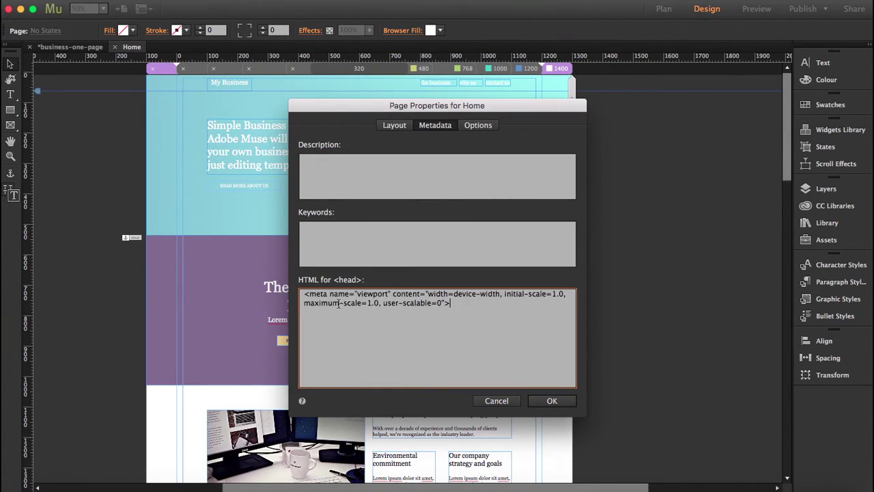
click(555, 402)
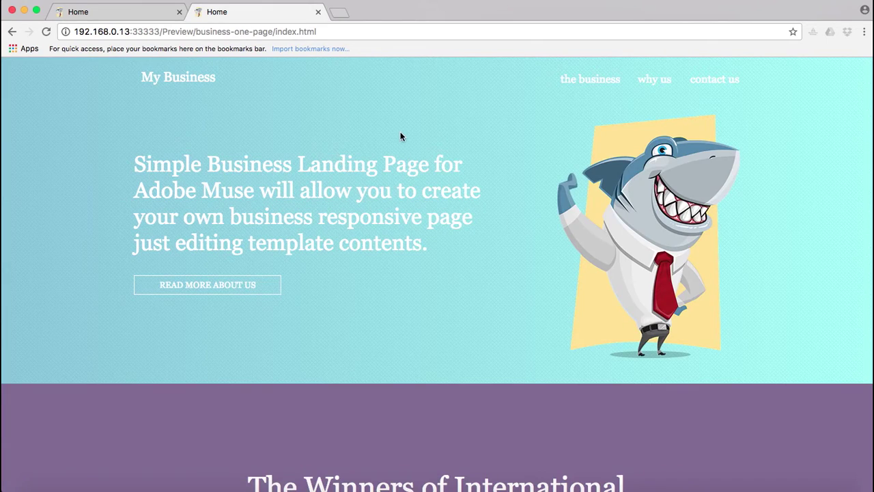
Inspect the new landing page preview in Google Chrome with the developer tools
right_click(401, 137)
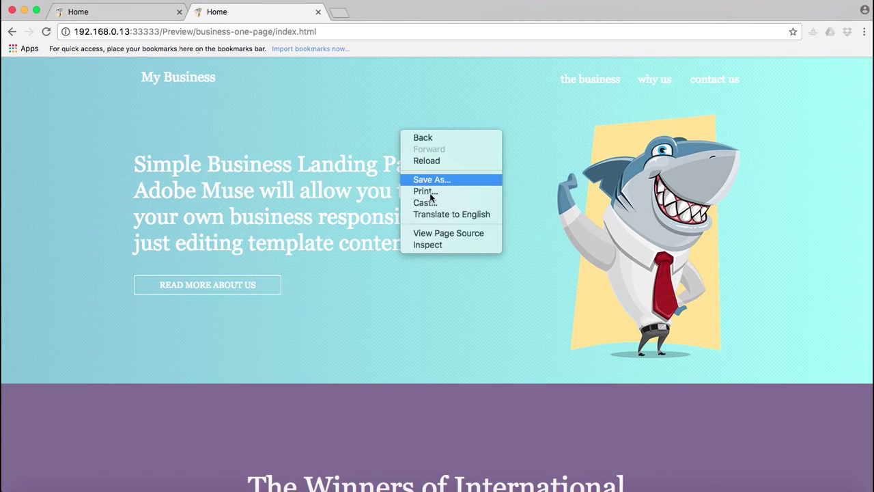
click(434, 244)
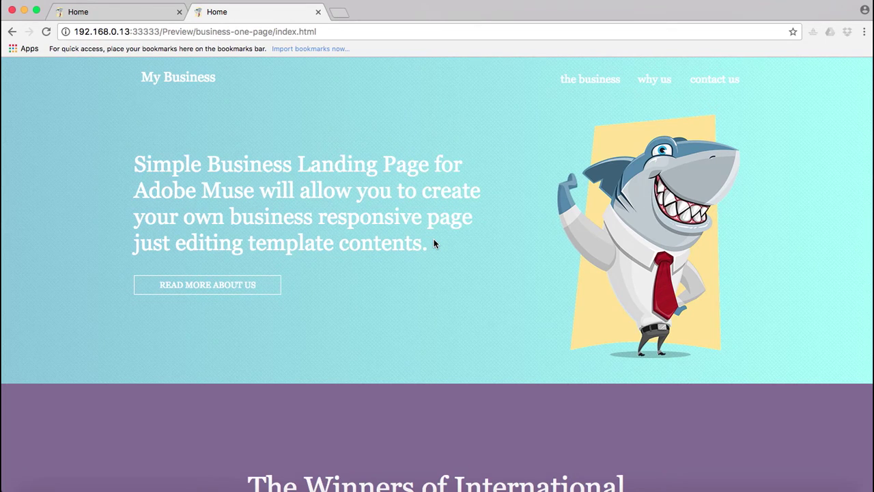